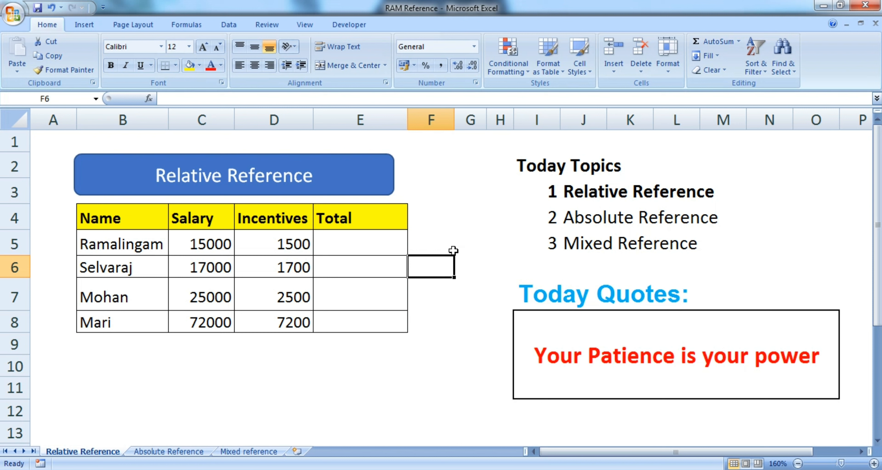
click(542, 185)
click(547, 215)
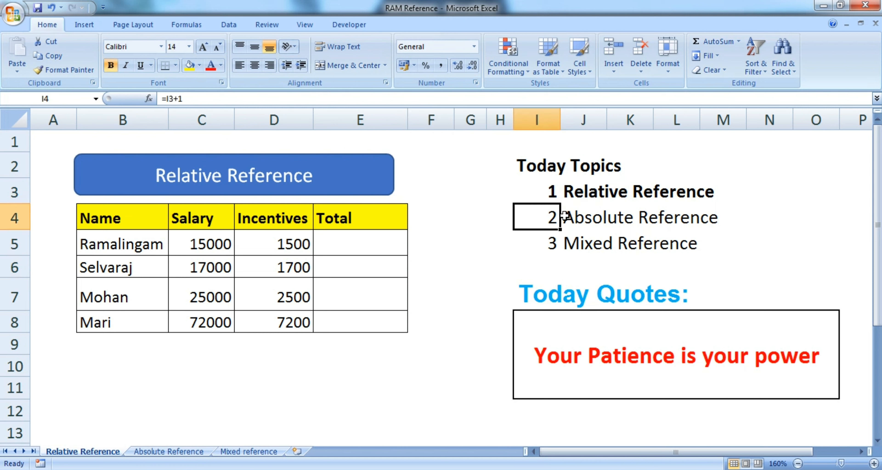
drag(543, 240, 574, 241)
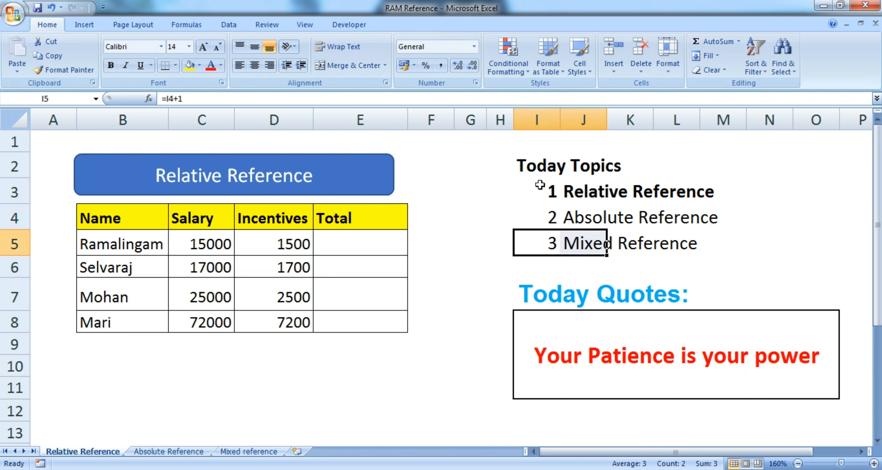
drag(540, 185, 627, 242)
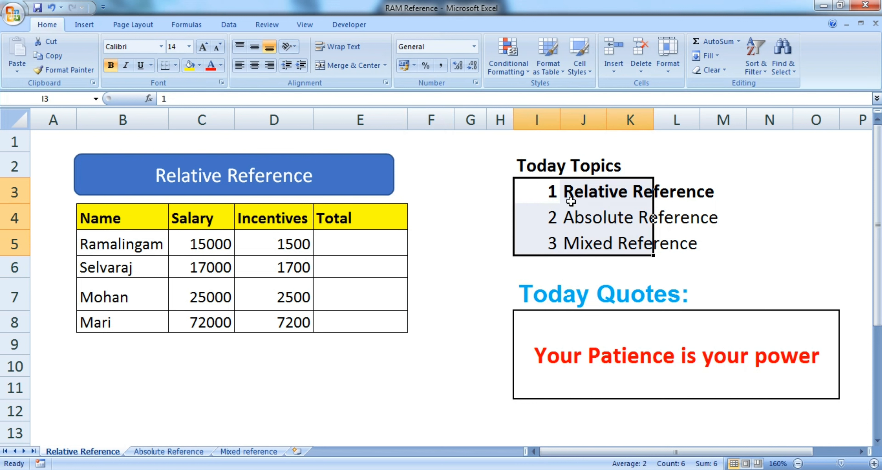
click(458, 281)
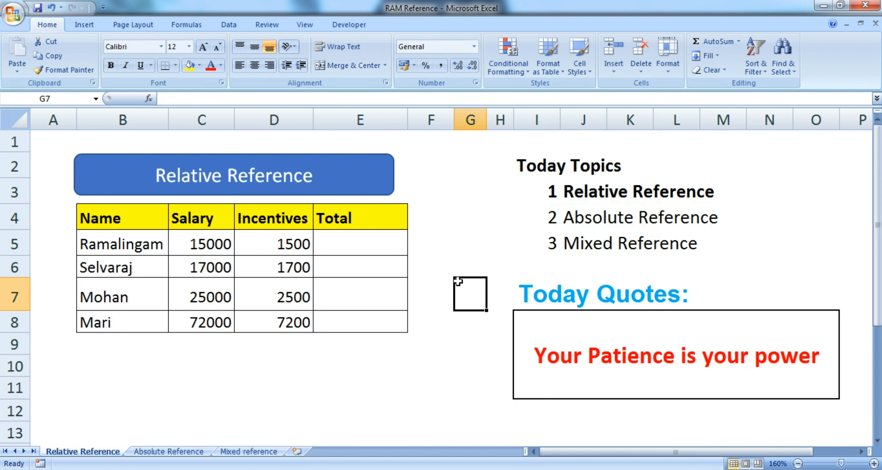
Total the first employee's salary and incentives in E5 with =SUM(C5:D5).
click(348, 249)
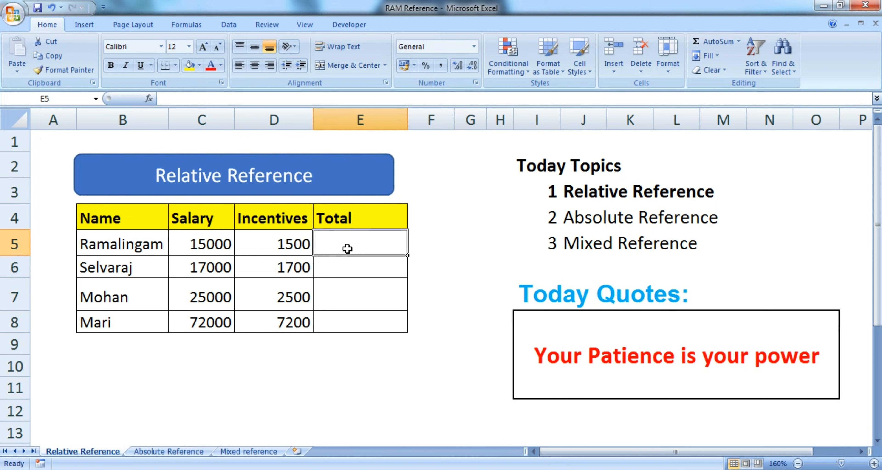
click(204, 236)
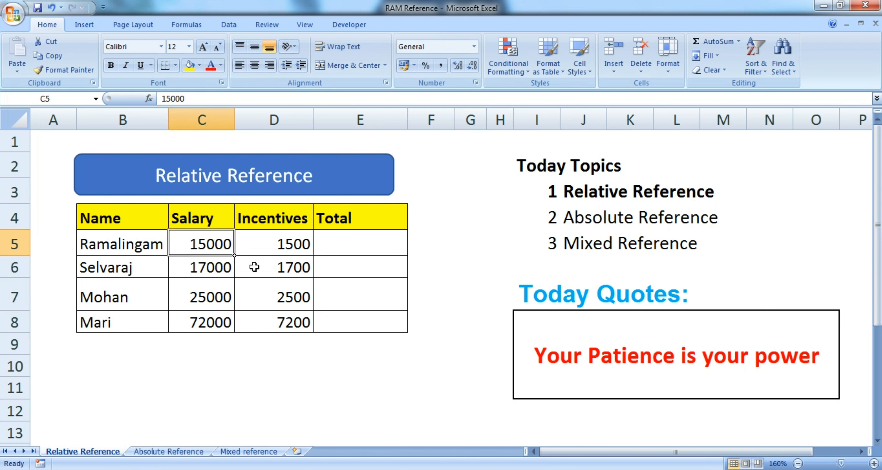
click(270, 252)
click(206, 247)
drag(206, 247, 284, 246)
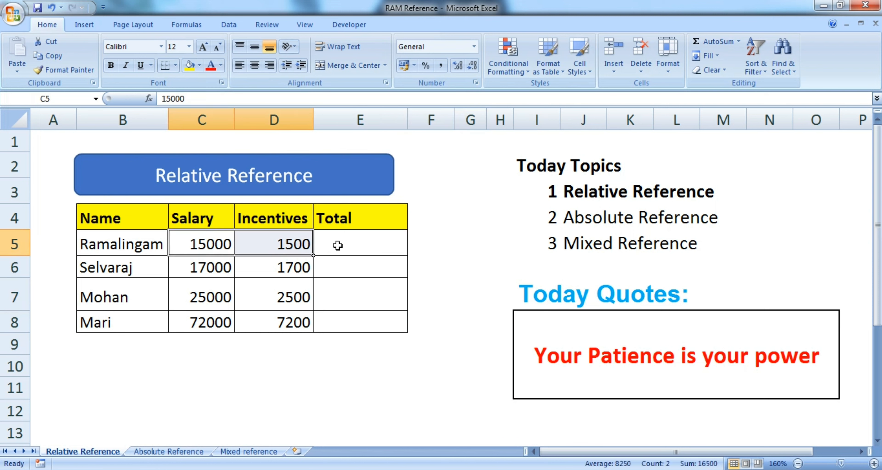
click(337, 245)
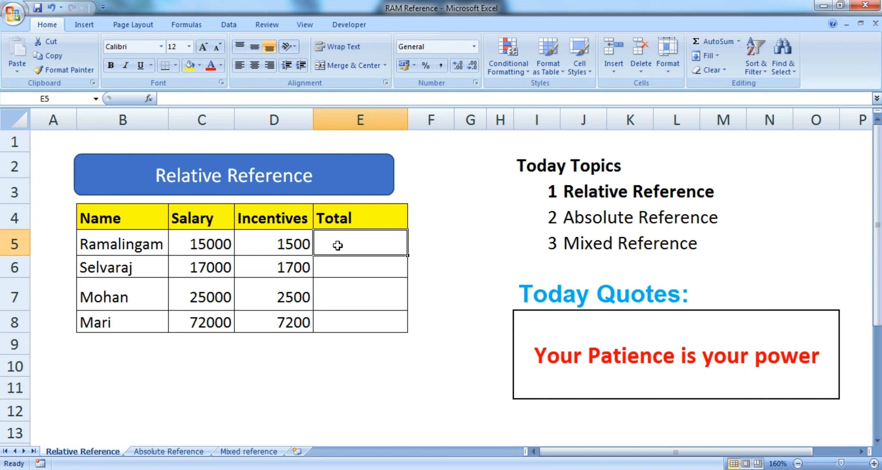
key(alt+equal)
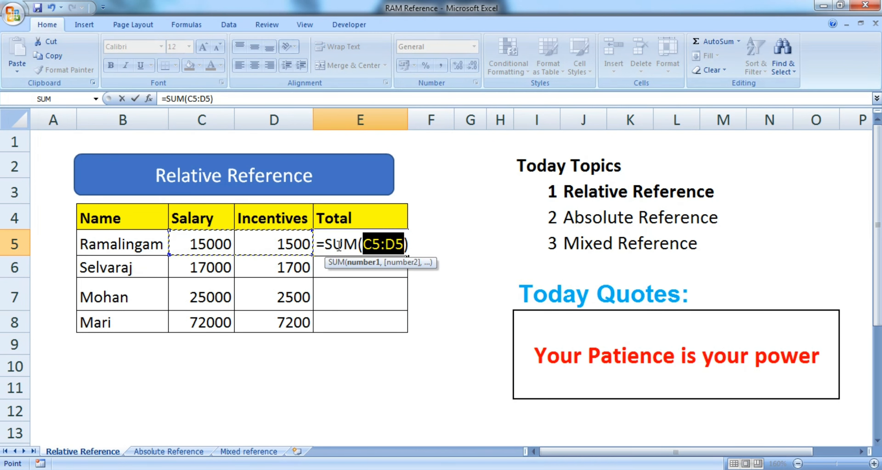
key(Return)
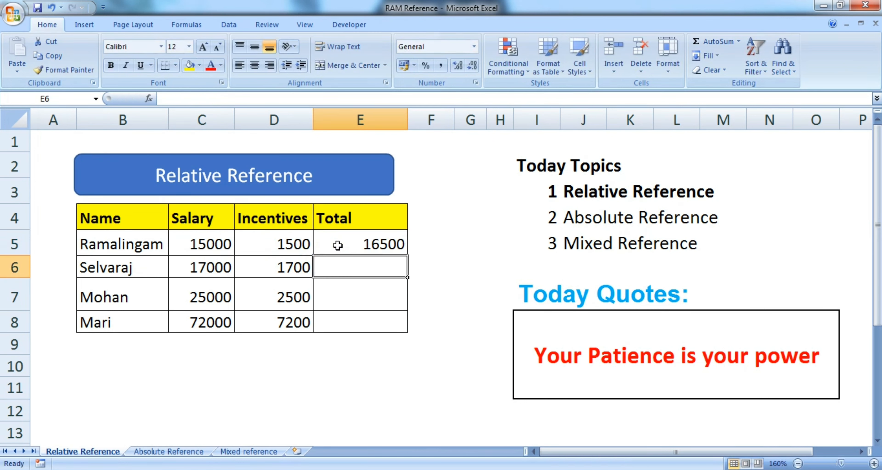
Fill the sum formula from E5 down through E8 for the remaining employees.
click(346, 245)
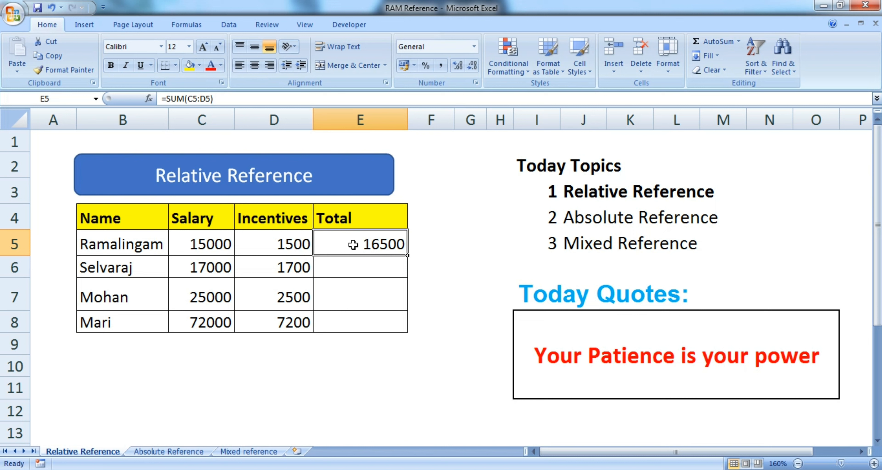
drag(353, 244, 351, 329)
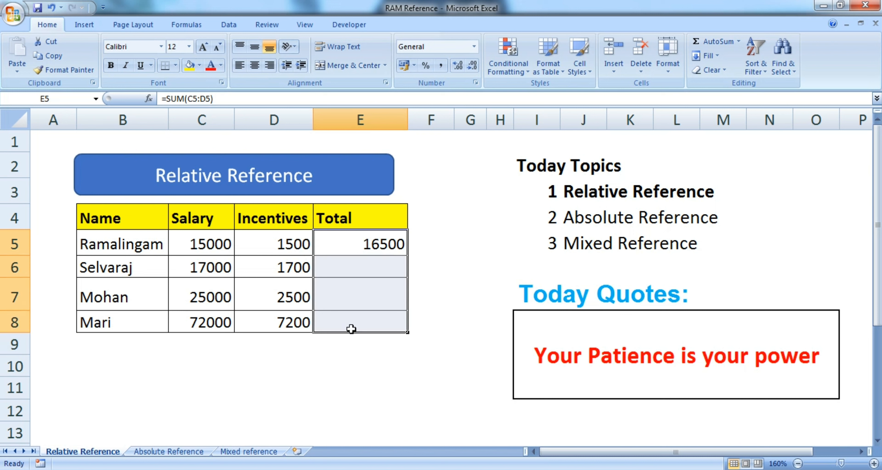
key(ctrl+d)
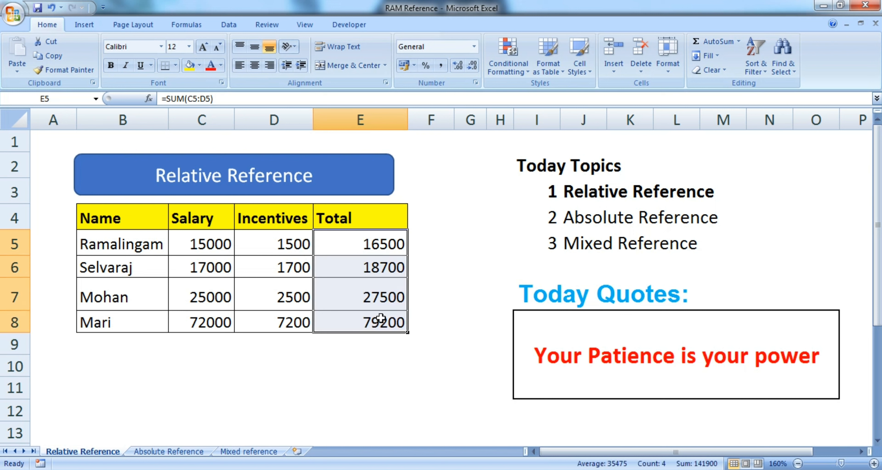
Examine the filled Total formulas in E6, E7 and E8 and the cells each one refers to.
click(346, 269)
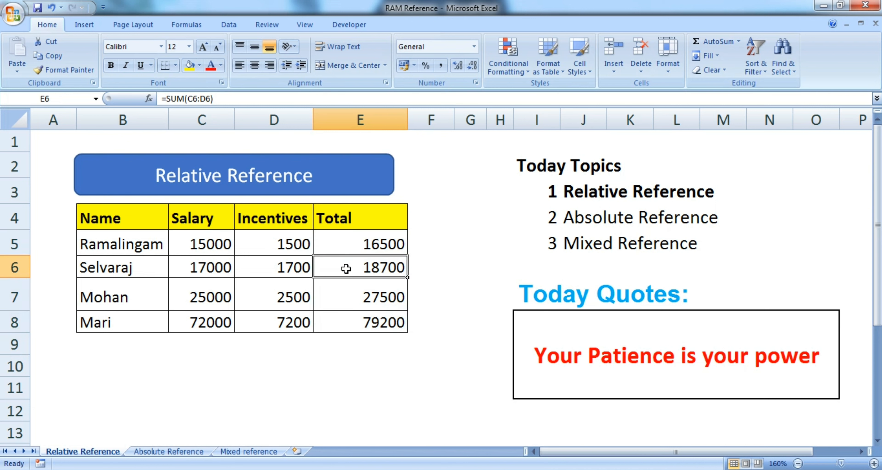
double_click(346, 270)
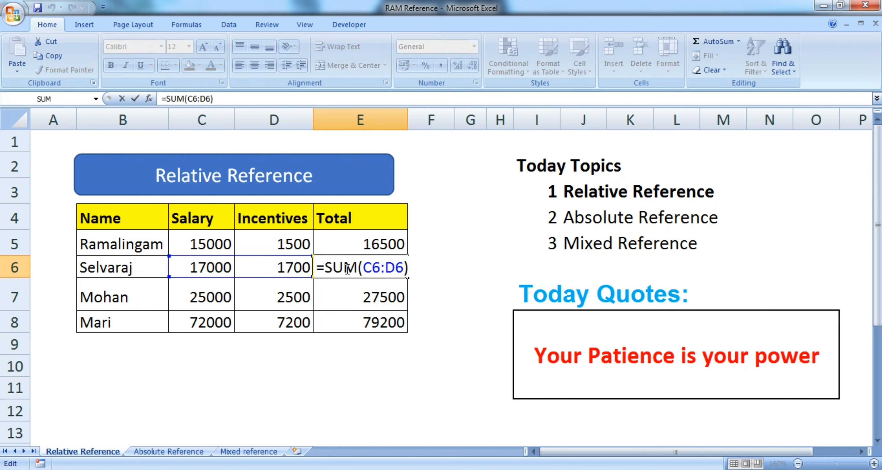
key(Escape)
key(Down)
key(F2)
key(Escape)
key(Down)
key(F2)
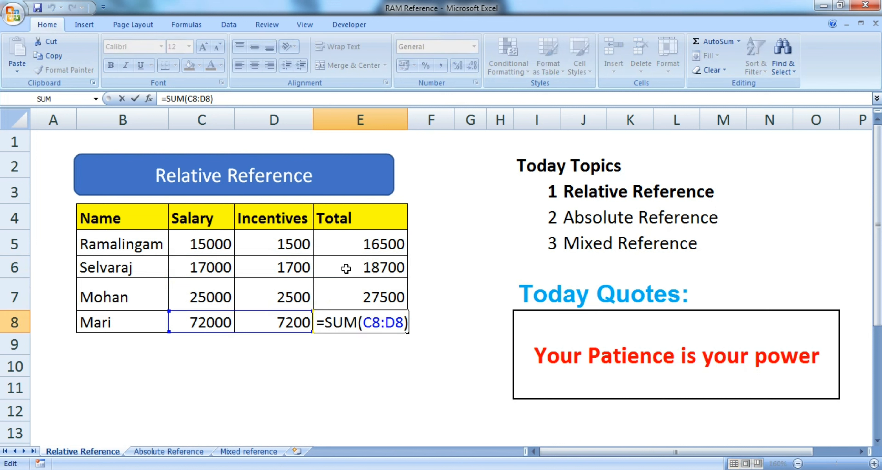
key(Escape)
Show the sheet's formulas and compare the relative cell references in the Total column from E5 to E8.
click(360, 245)
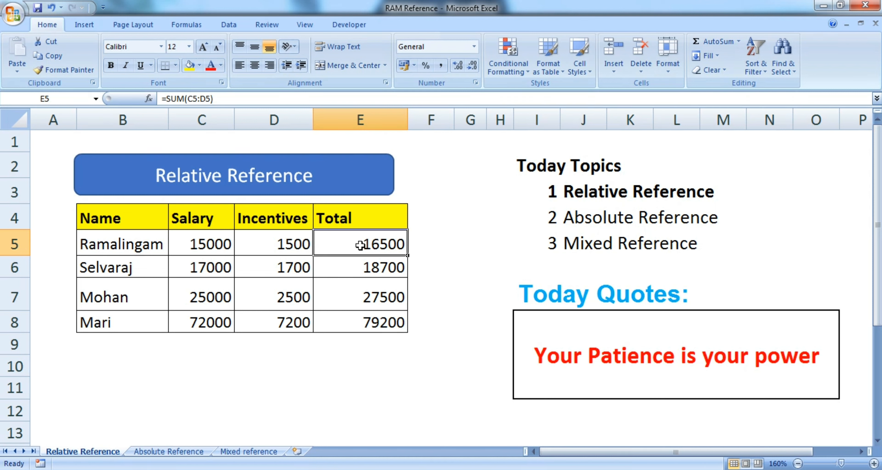
key(ctrl+grave)
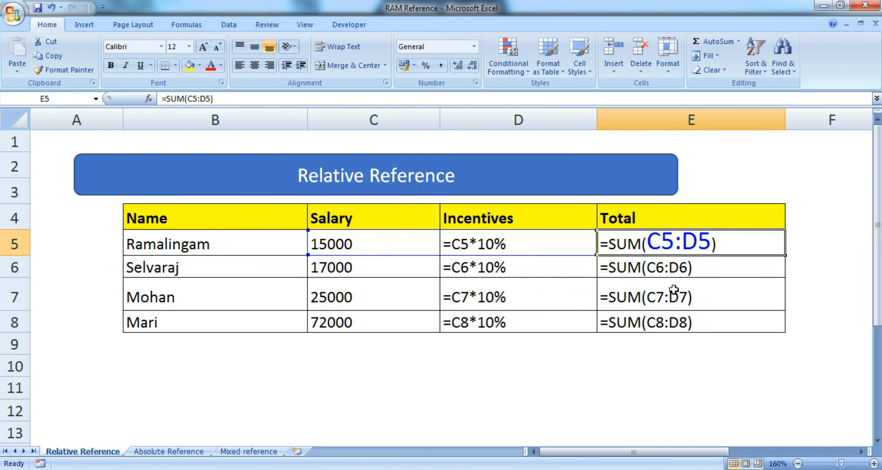
double_click(188, 93)
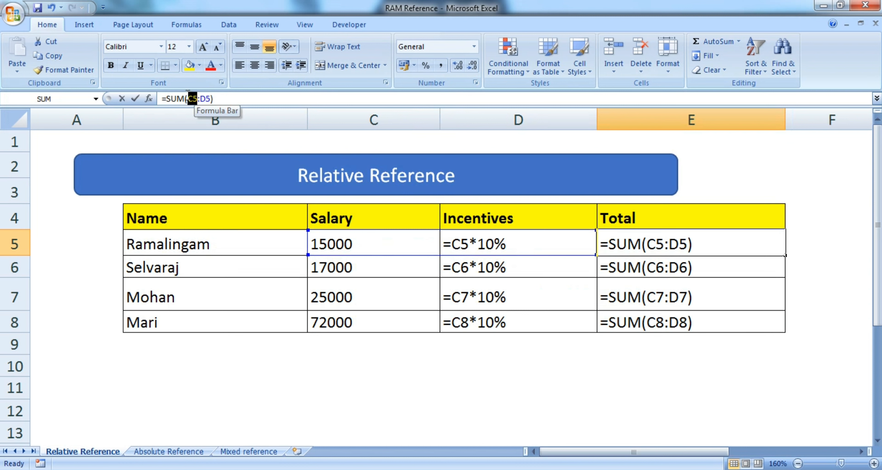
drag(206, 99, 201, 99)
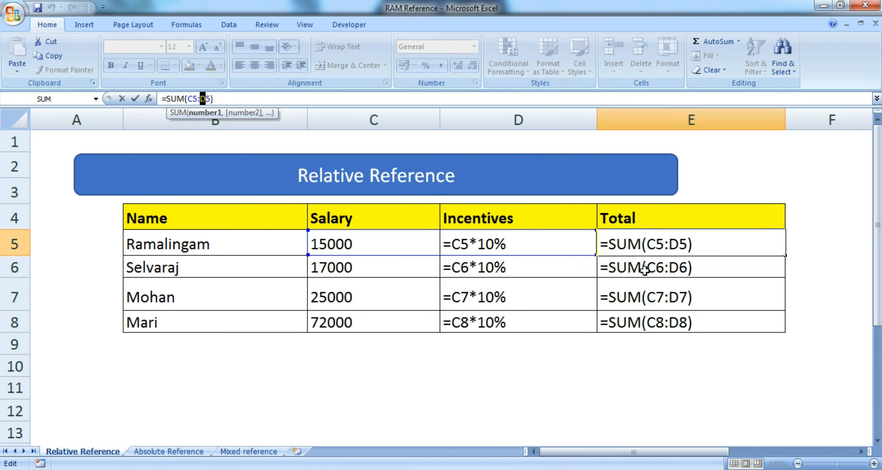
key(End)
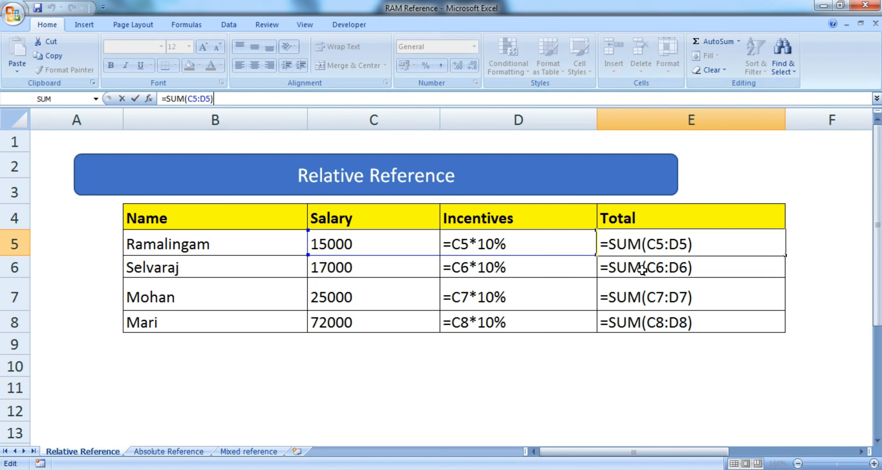
click(641, 270)
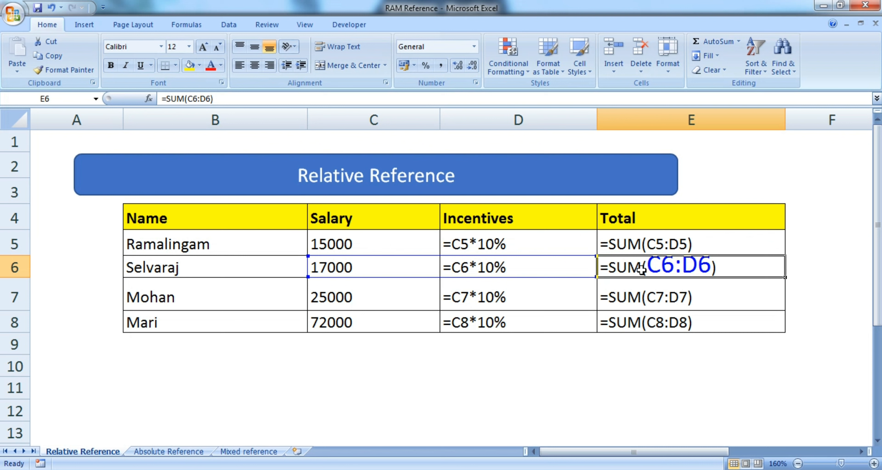
key(Down)
key(Down)
key(Up)
key(Up)
key(Up)
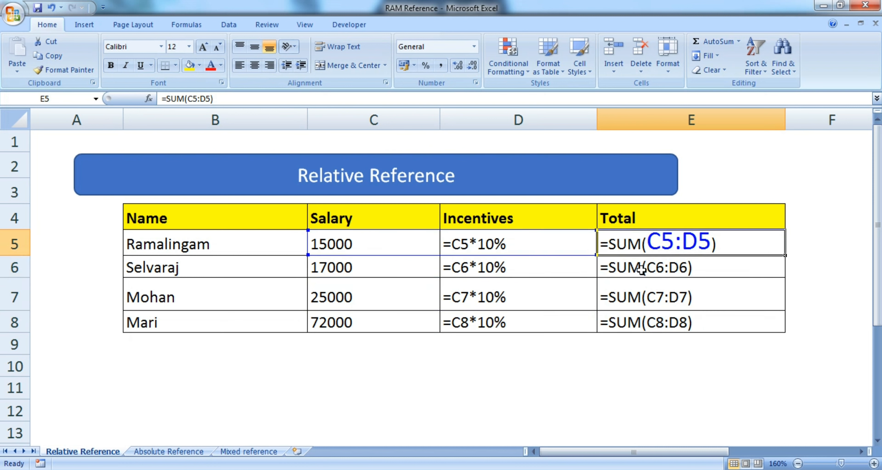
Review the Incentives values in D5:D8 on the Relative Reference sheet.
key(ctrl+Page_Down)
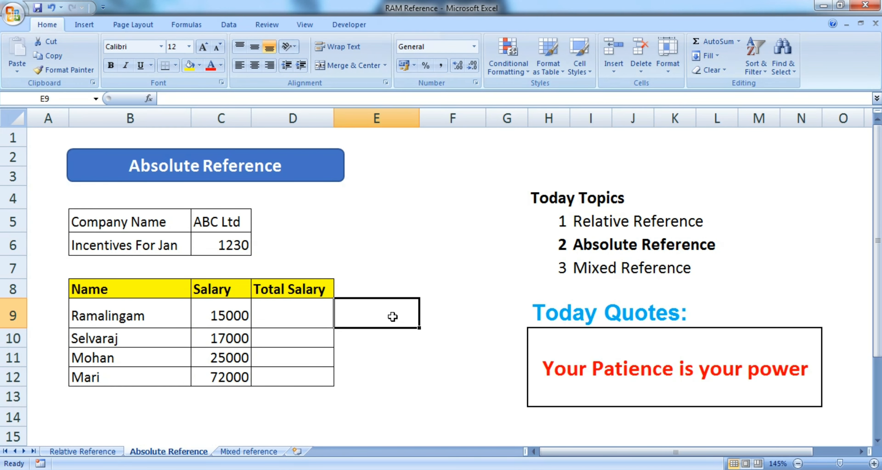
click(76, 453)
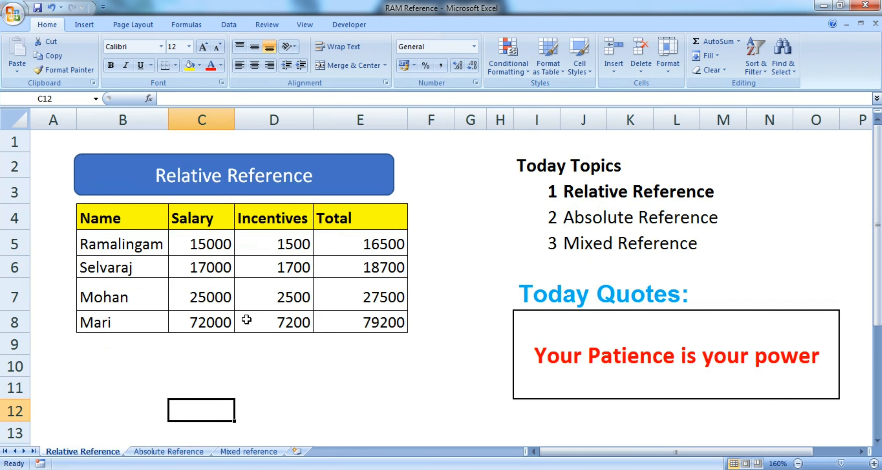
drag(284, 247, 284, 321)
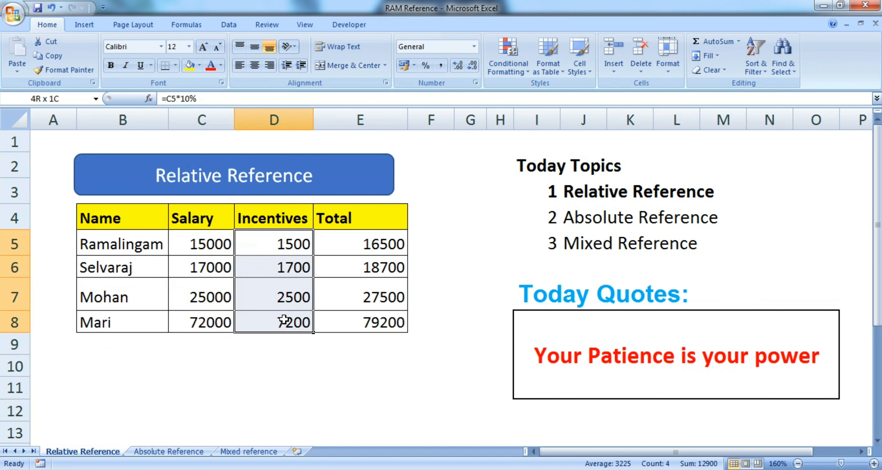
On the Absolute Reference sheet, calculate the first employee's total salary in D9 with =C9+C6.
click(158, 452)
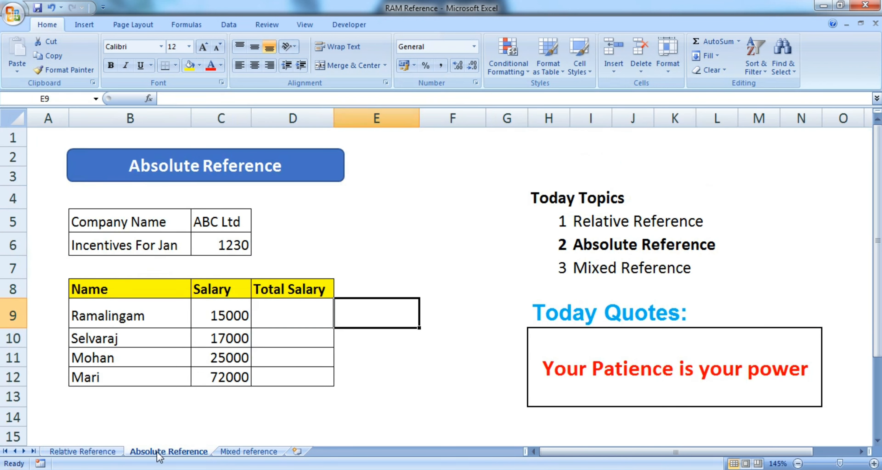
click(284, 312)
click(457, 292)
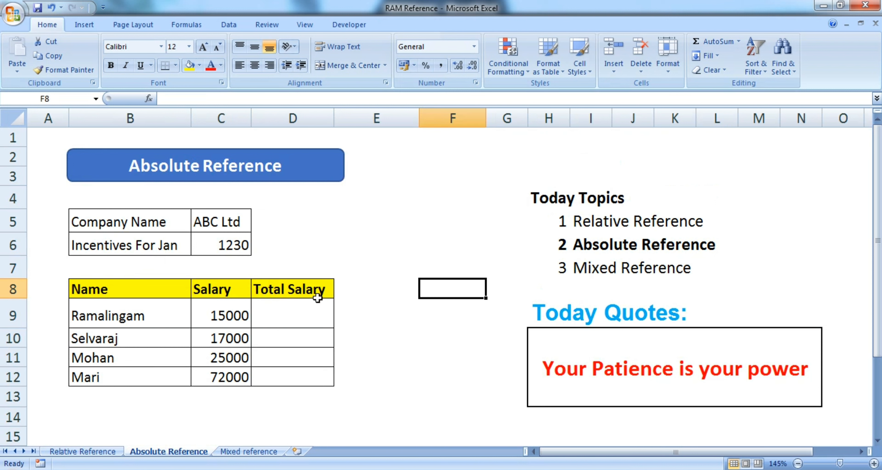
click(237, 236)
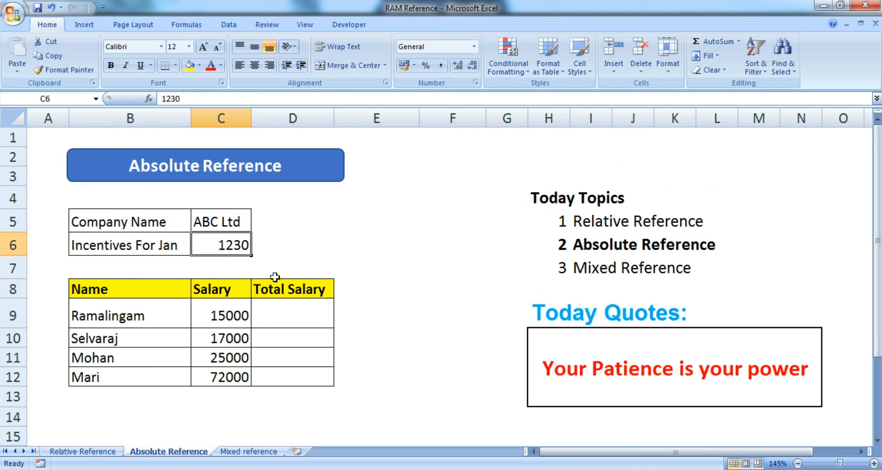
click(285, 312)
text(=)
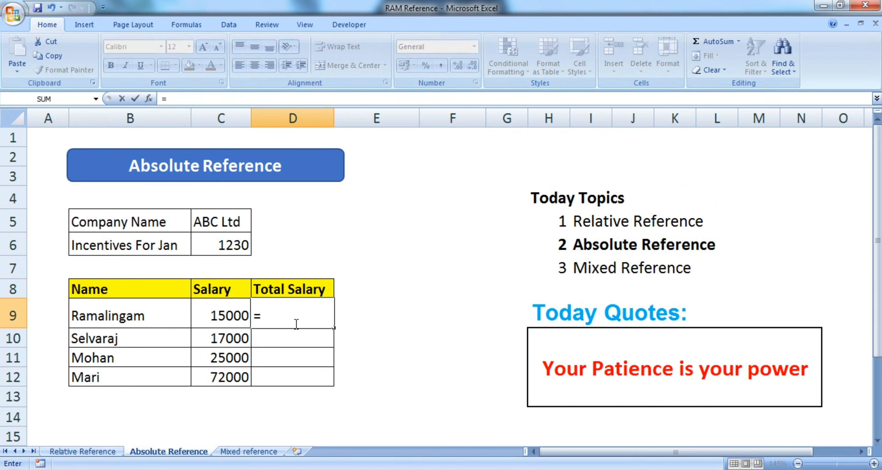
click(225, 311)
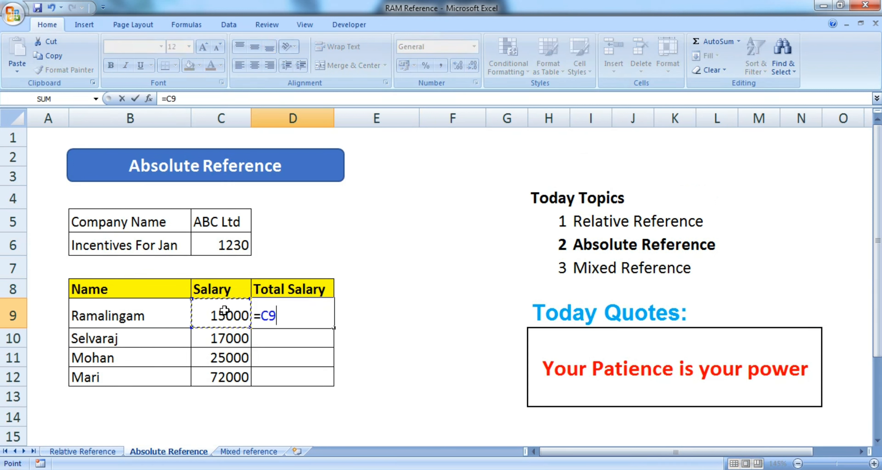
key(End)
text(+)
click(234, 238)
key(Return)
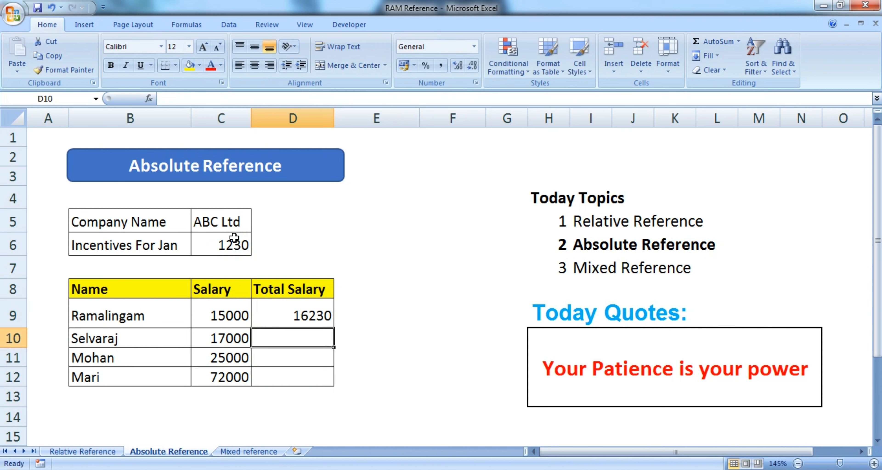
Fill the total salary formula =C9+C6 from D9 down to D12 on the Absolute Reference sheet.
click(217, 323)
click(207, 236)
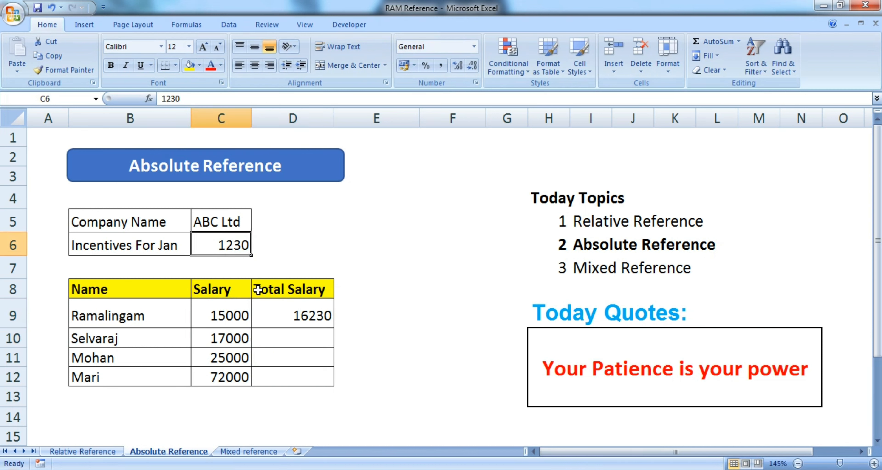
click(308, 325)
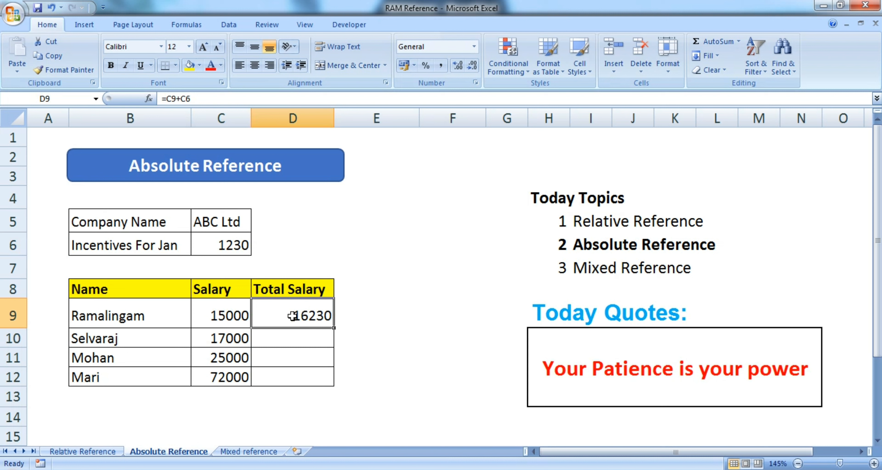
drag(293, 310, 286, 378)
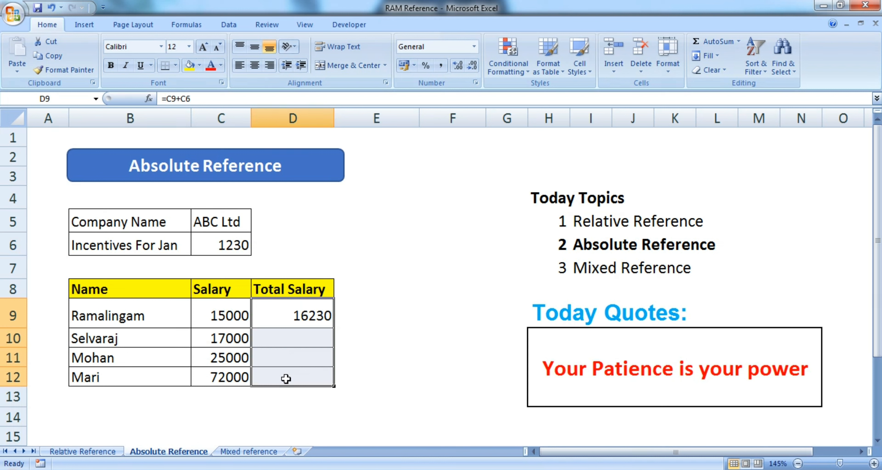
key(ctrl+d)
Examine the copied formula in D10 and the cells it refers to.
click(301, 337)
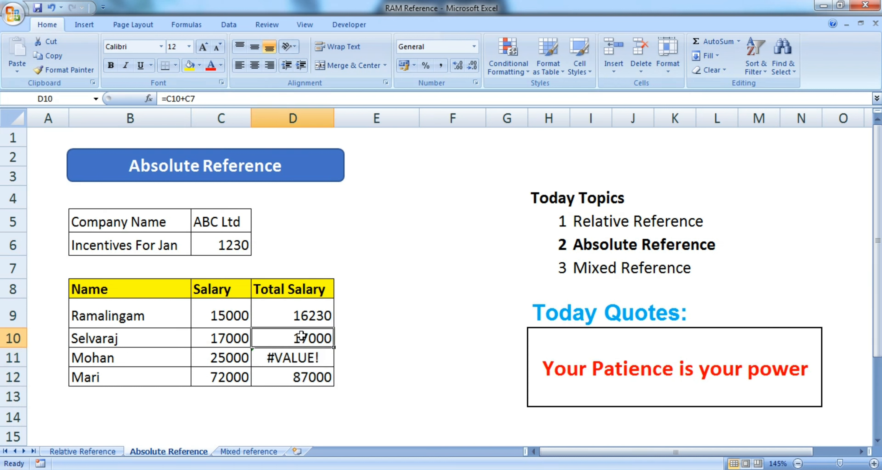
double_click(301, 337)
key(Escape)
double_click(301, 337)
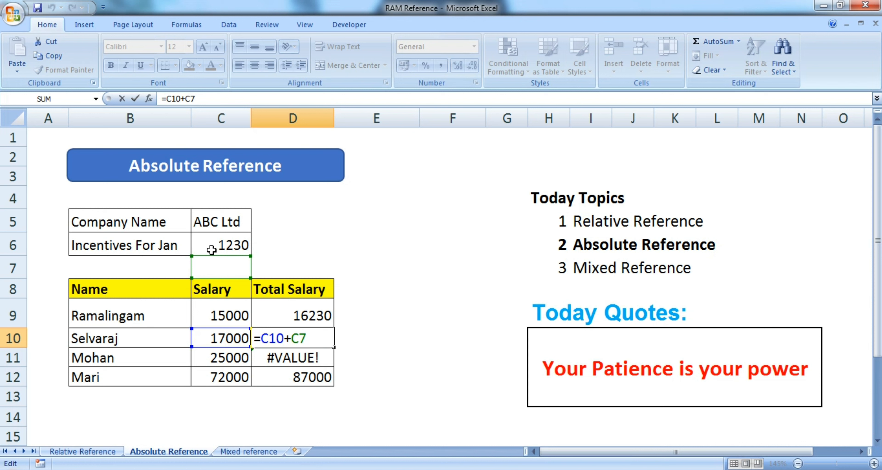
key(Escape)
Make the incentive reference in D9 absolute so the formula reads =C9+$C$6.
click(285, 310)
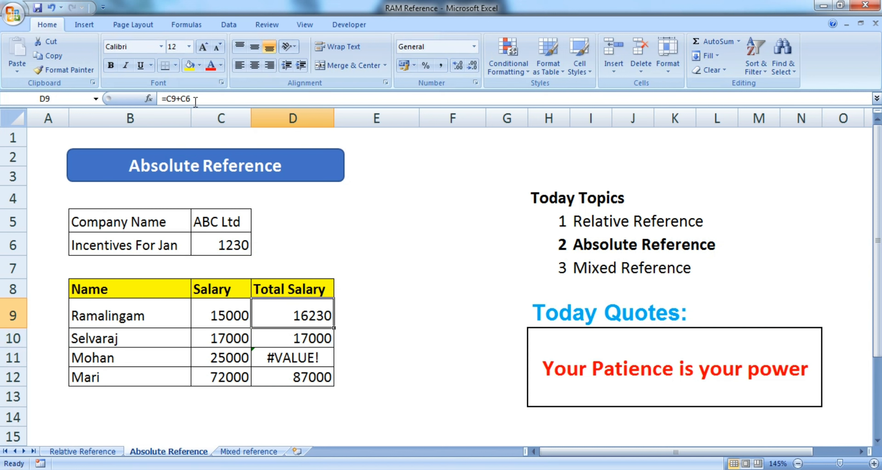
click(188, 98)
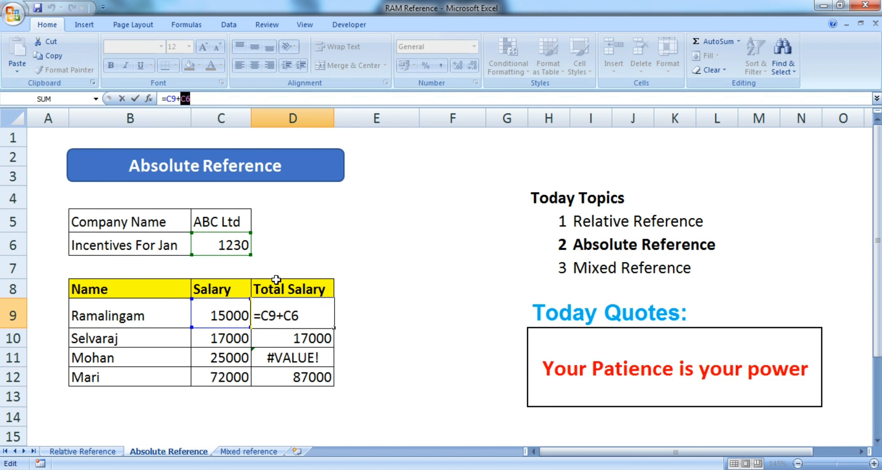
key(F4)
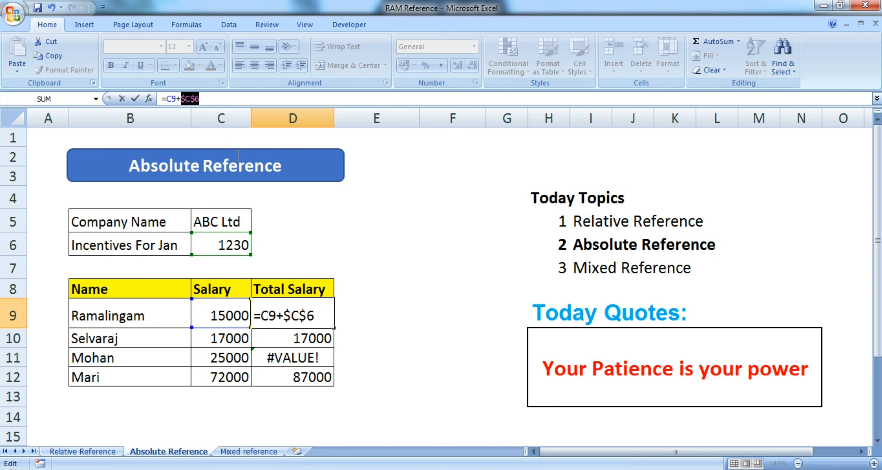
click(208, 99)
drag(217, 97, 185, 92)
click(218, 98)
key(Return)
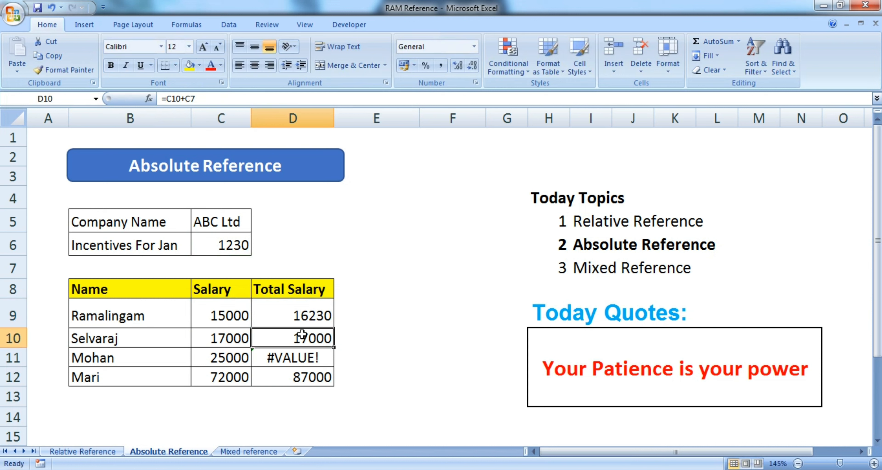
Fill the formula =C9+$C$6 from D9 down through D12.
click(296, 310)
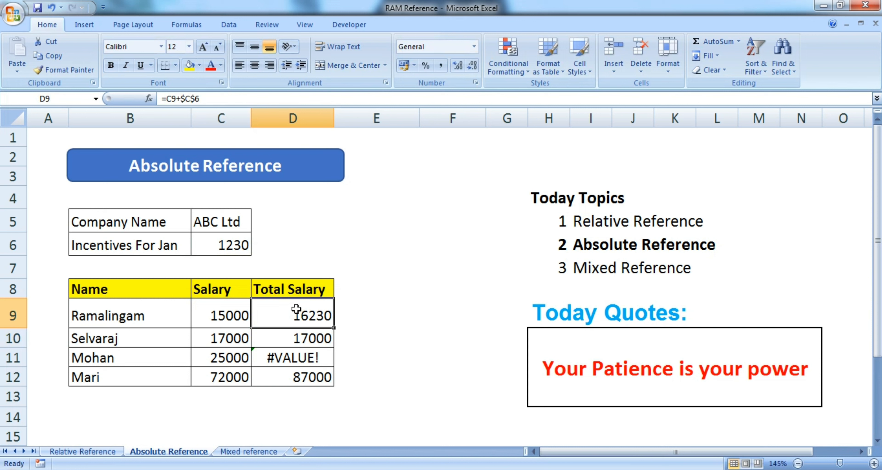
drag(295, 307, 289, 378)
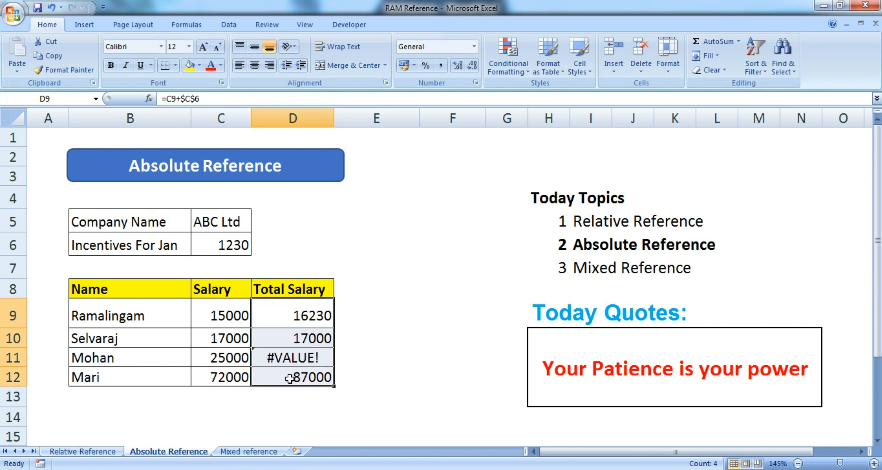
key(ctrl+d)
Examine the Total Salary formulas in D9:D12 and compare their salary and incentive references.
click(301, 334)
key(F2)
key(Escape)
key(Down)
key(F2)
key(Escape)
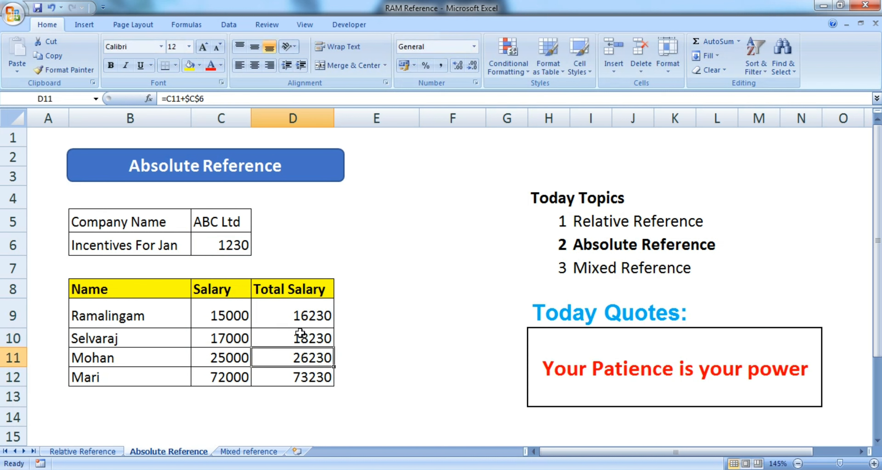
key(Down)
key(F2)
key(Escape)
key(Up)
key(F2)
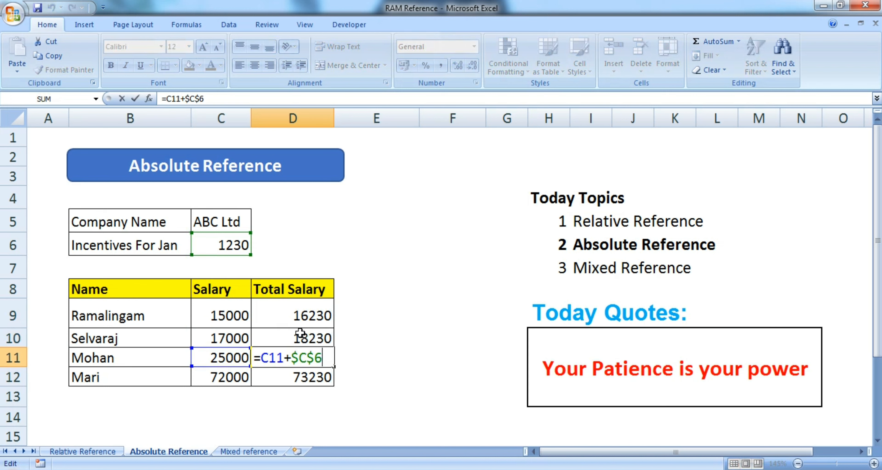
key(Escape)
key(Up)
key(F2)
key(Escape)
key(Up)
key(F2)
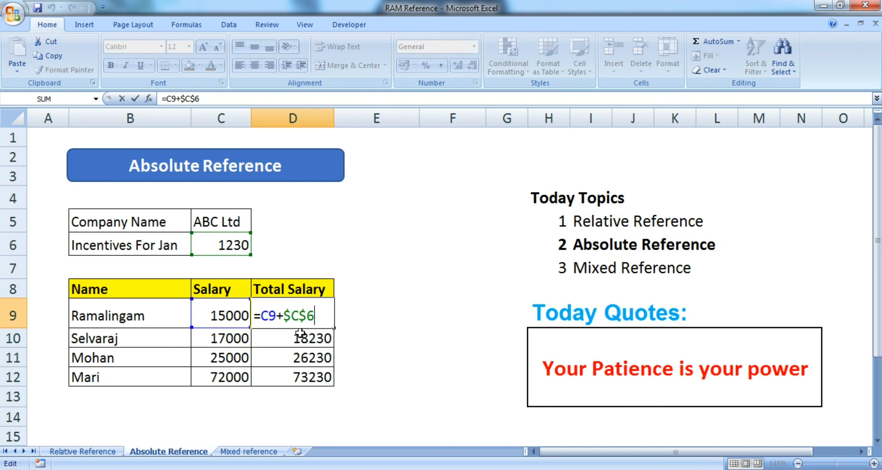
key(Escape)
key(Down)
key(F2)
key(Escape)
key(Down)
key(F2)
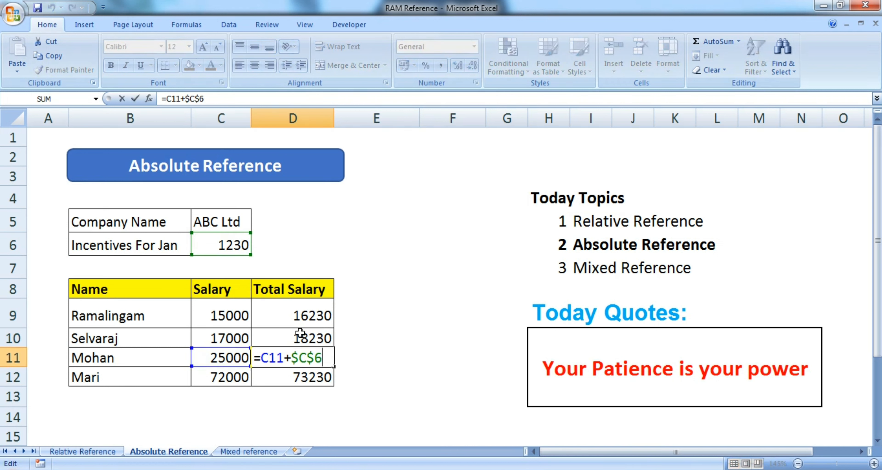
key(Escape)
key(Down)
key(F2)
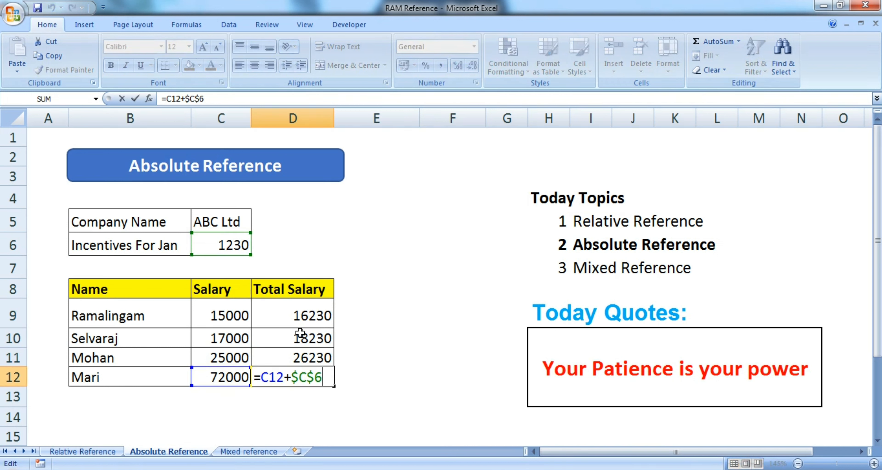
key(Escape)
click(300, 318)
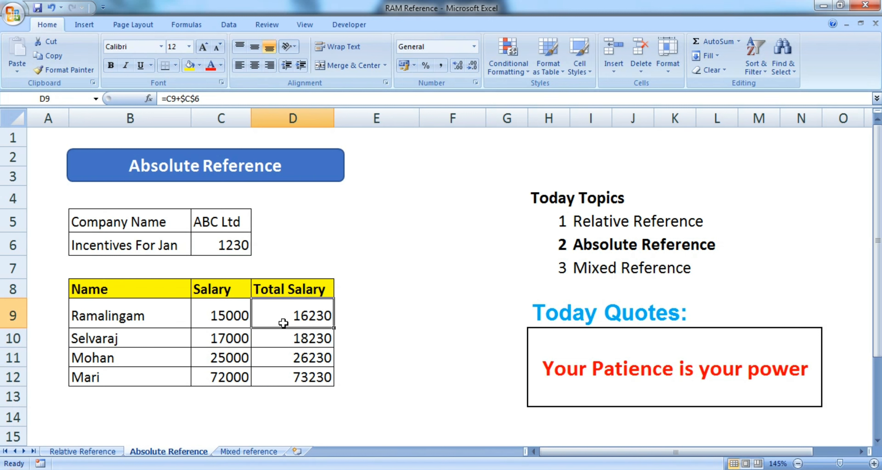
Open the Mixed reference sheet and review the monthly incentives in D8:F8 and the salaries in C9:C12.
click(248, 452)
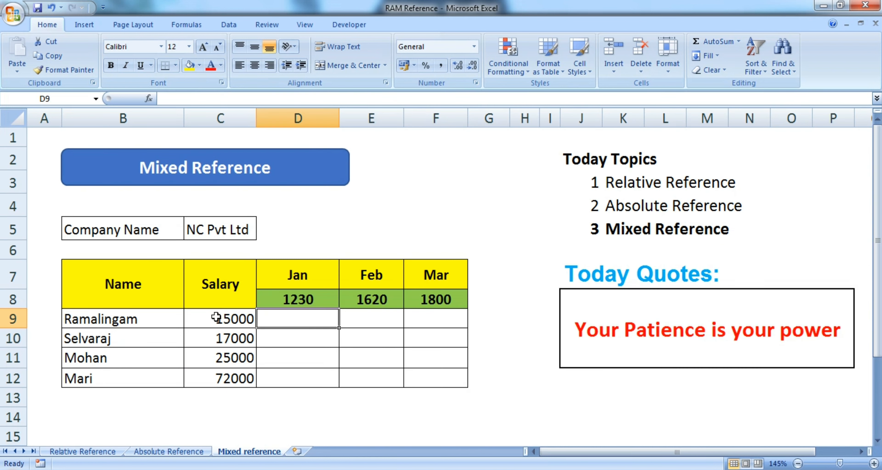
drag(292, 295, 423, 300)
drag(224, 318, 222, 386)
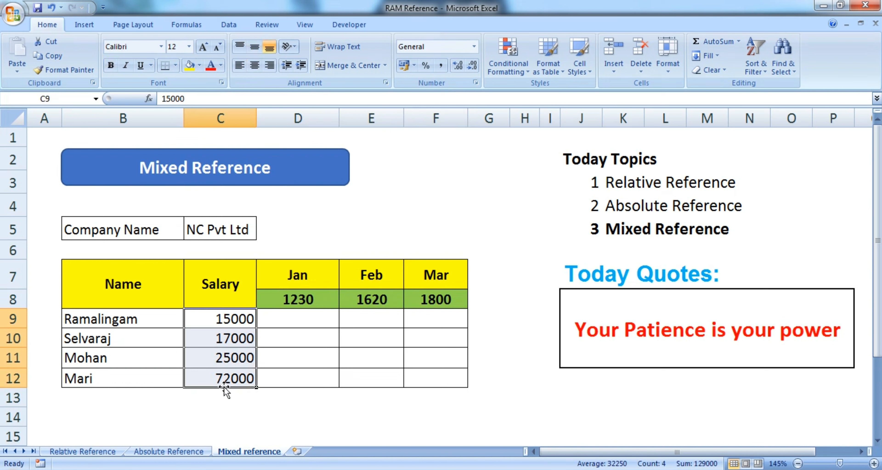
drag(232, 311, 233, 384)
click(315, 293)
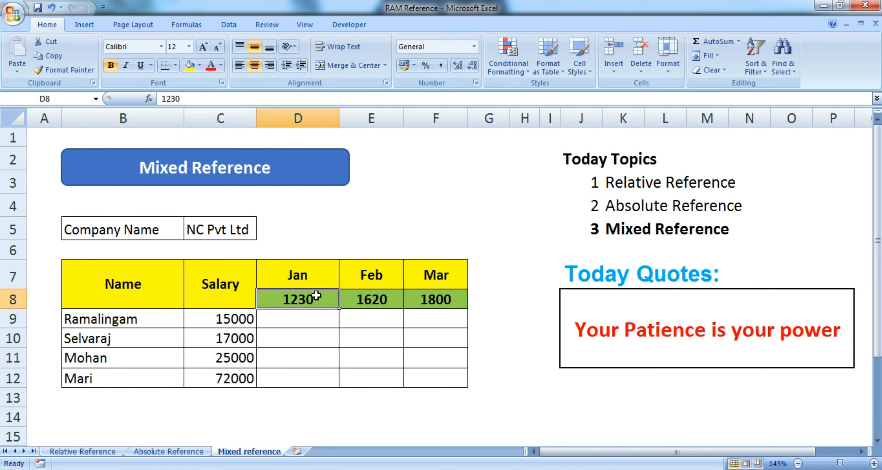
click(370, 297)
click(436, 293)
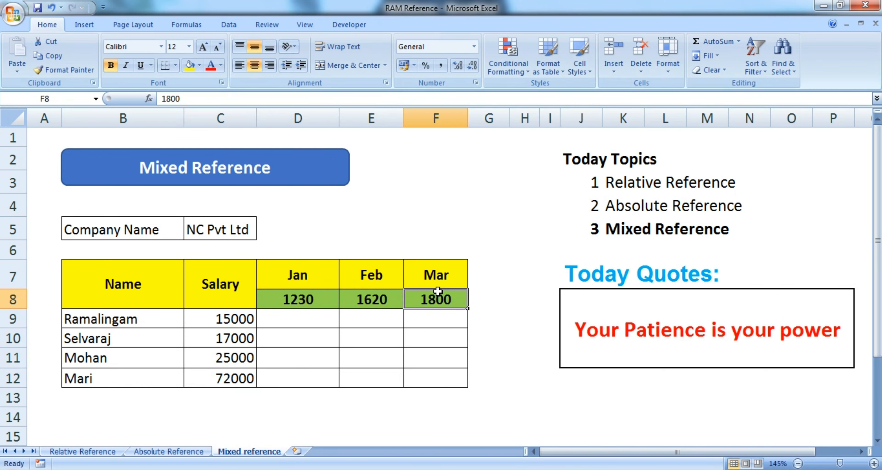
drag(293, 296, 433, 298)
drag(226, 315, 235, 380)
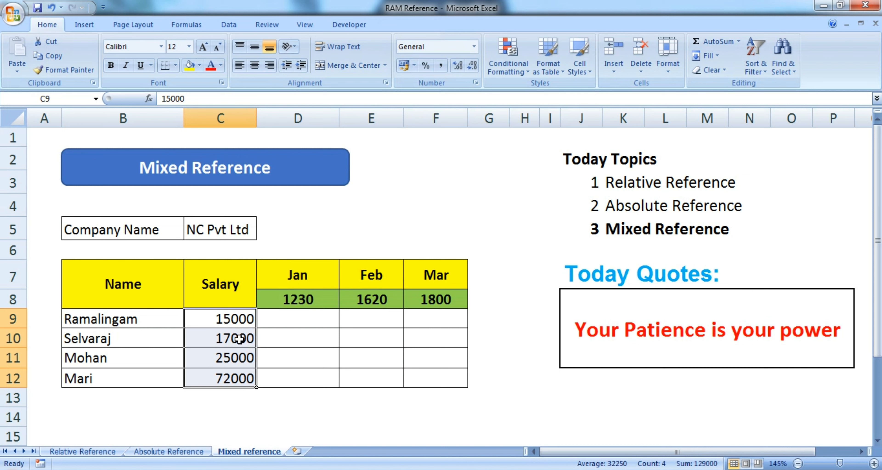
Calculate the first employee's January total in D9 with =C9+D8.
click(291, 321)
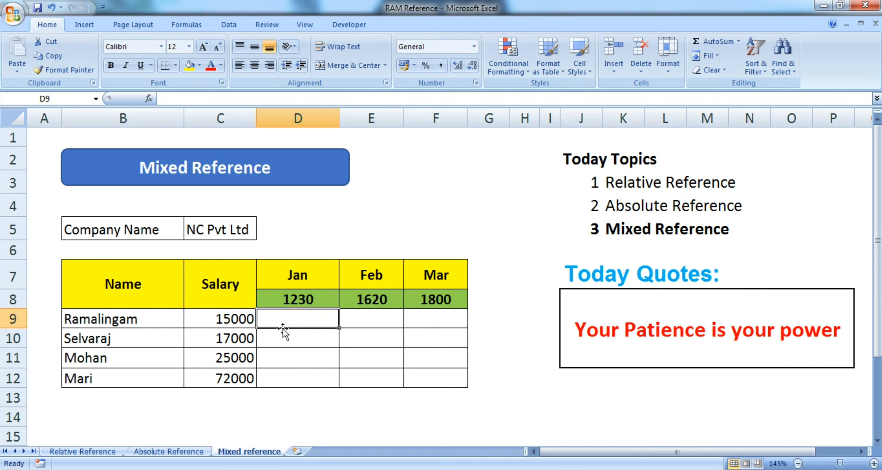
text(=)
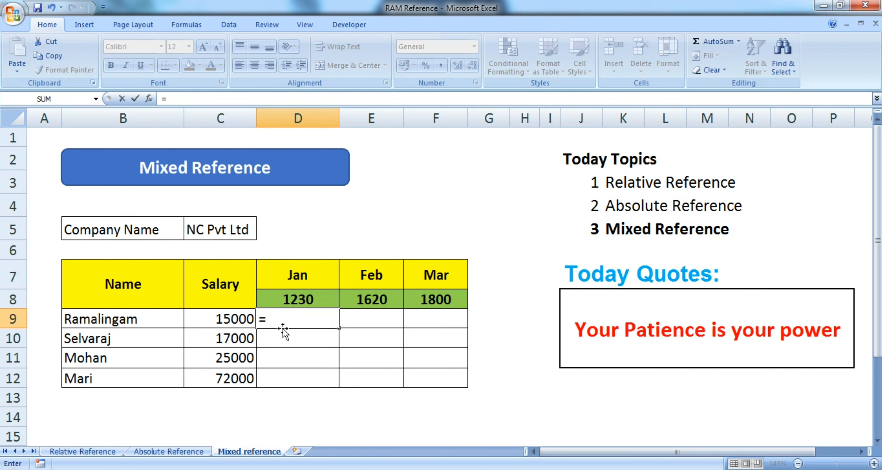
click(237, 319)
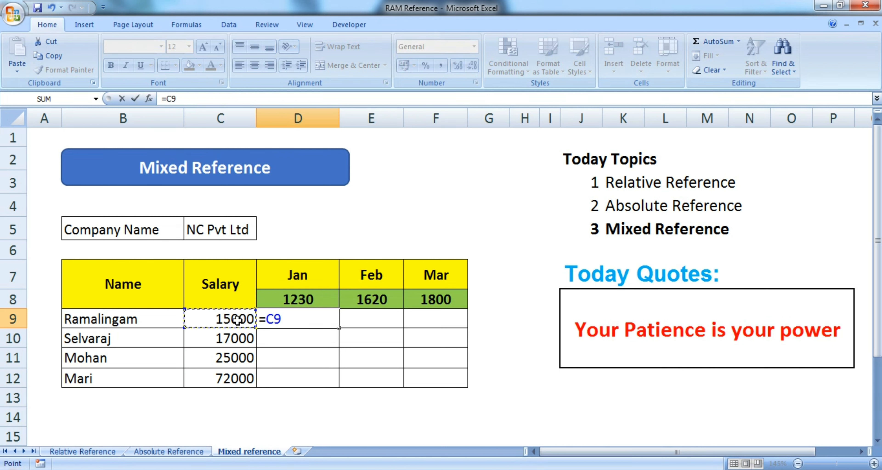
text(+)
click(287, 294)
key(Return)
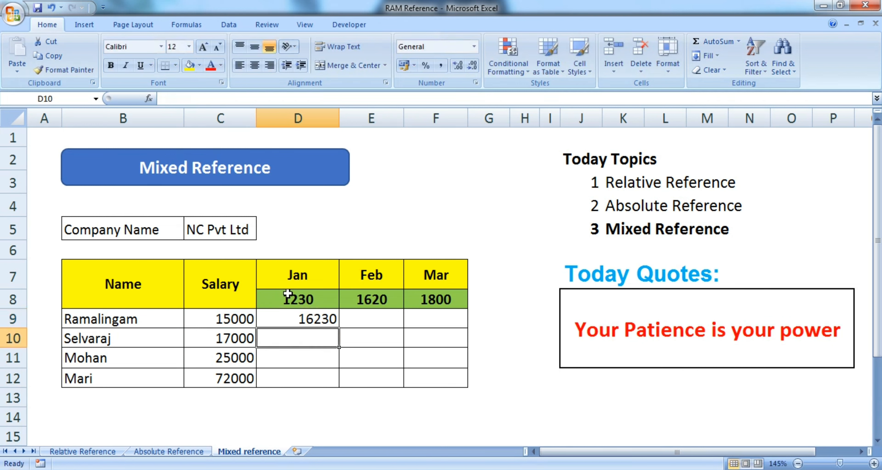
Fill the January formula =C9+D8 from D9 down through D12.
click(300, 316)
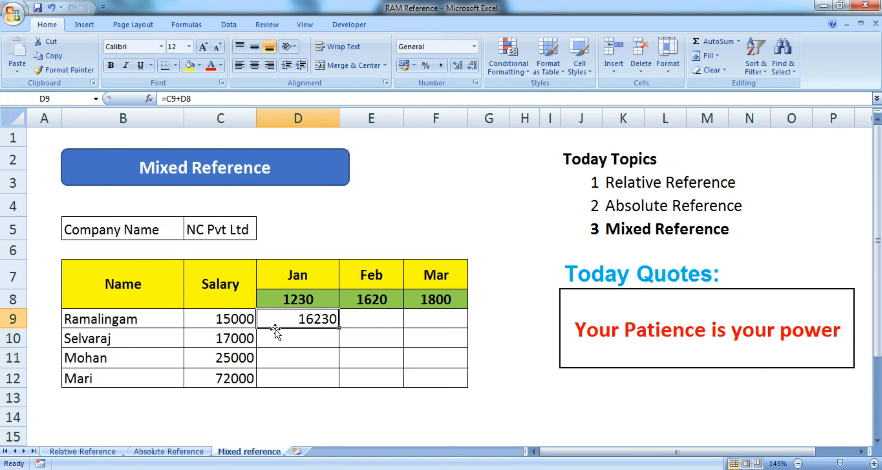
drag(289, 317, 295, 374)
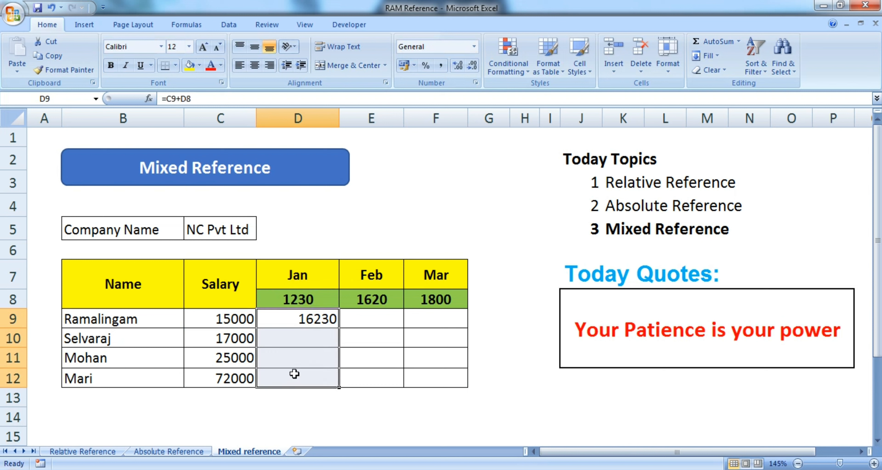
key(ctrl+d)
Compare the January formulas in D9 and D10 and check which incentive cell each one refers to.
click(296, 335)
double_click(296, 336)
key(Escape)
double_click(296, 335)
key(Escape)
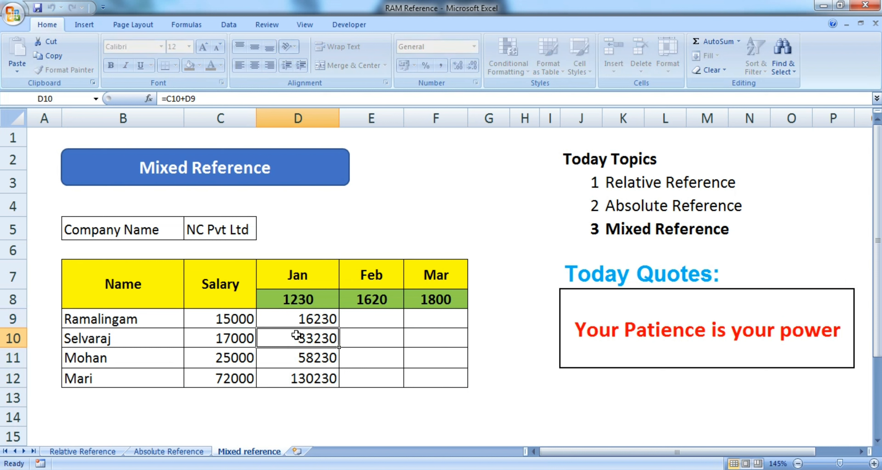
key(Up)
key(F2)
key(Escape)
double_click(296, 335)
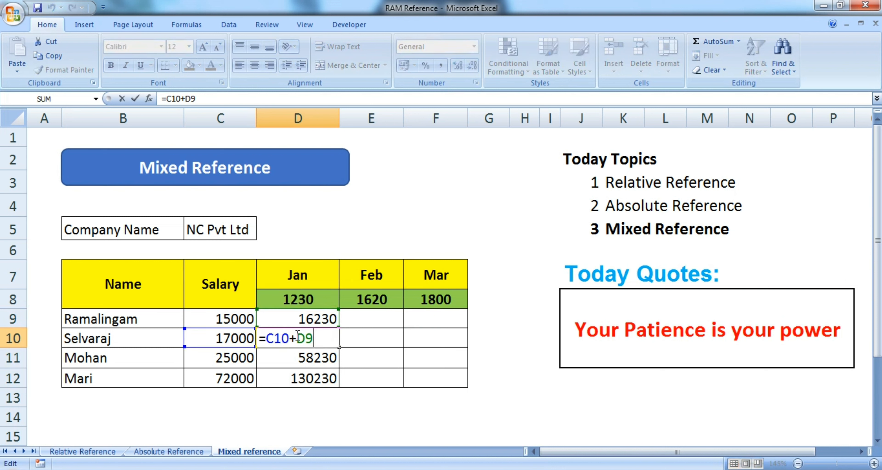
key(Escape)
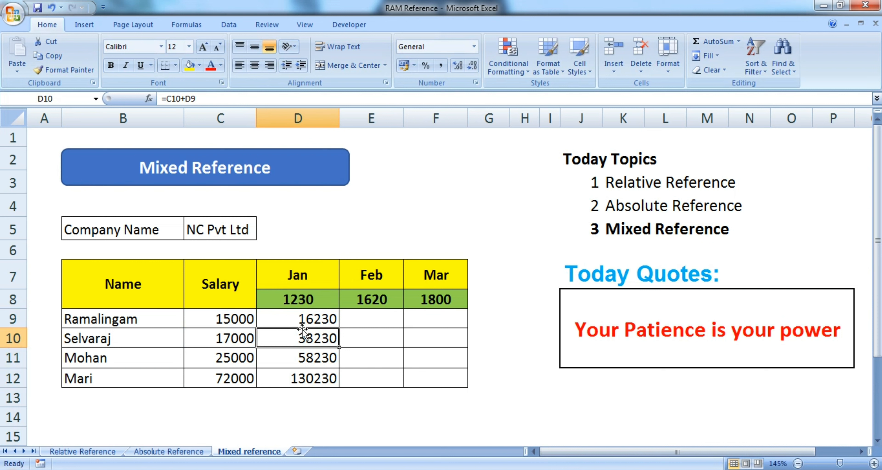
key(Up)
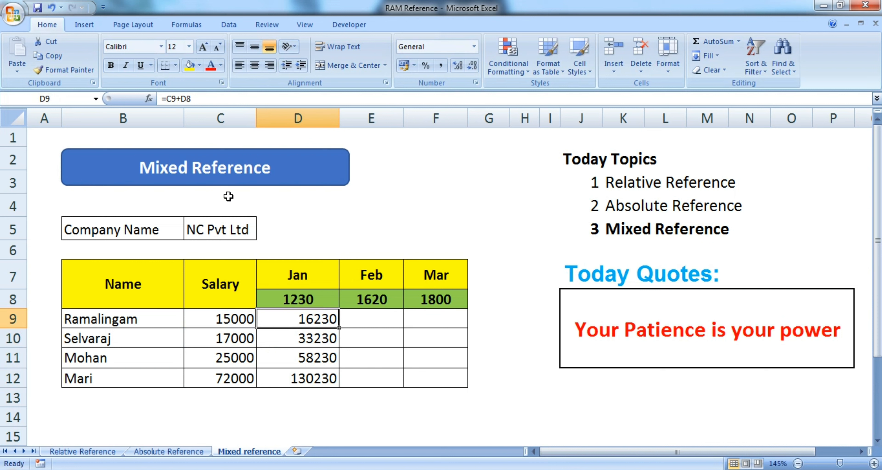
click(296, 337)
click(294, 303)
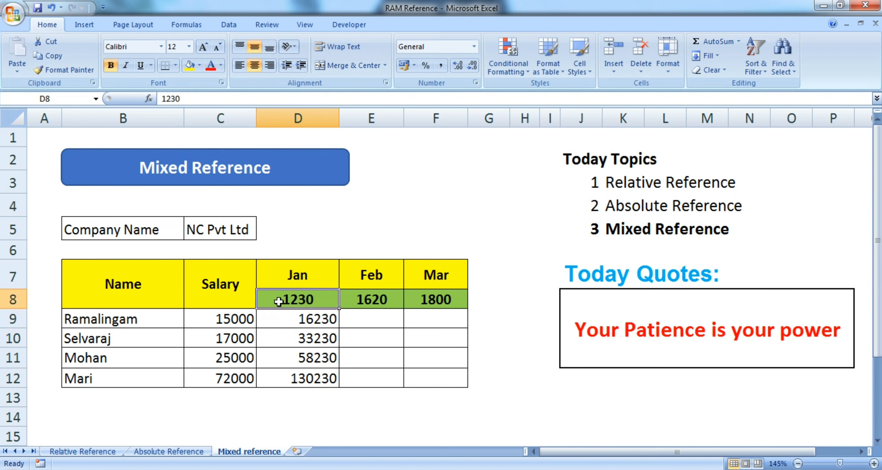
Make the incentive reference in D9's formula absolute so that it reads =C9+$D$8.
click(291, 319)
click(200, 98)
drag(199, 98, 180, 99)
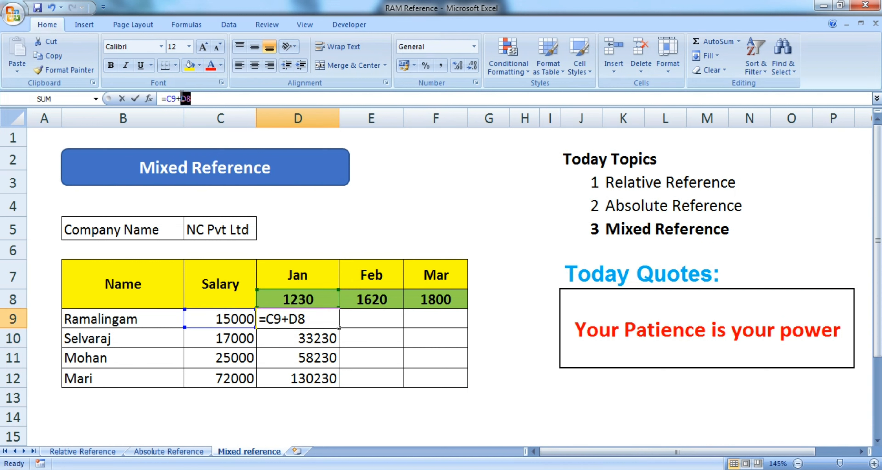
key(F4)
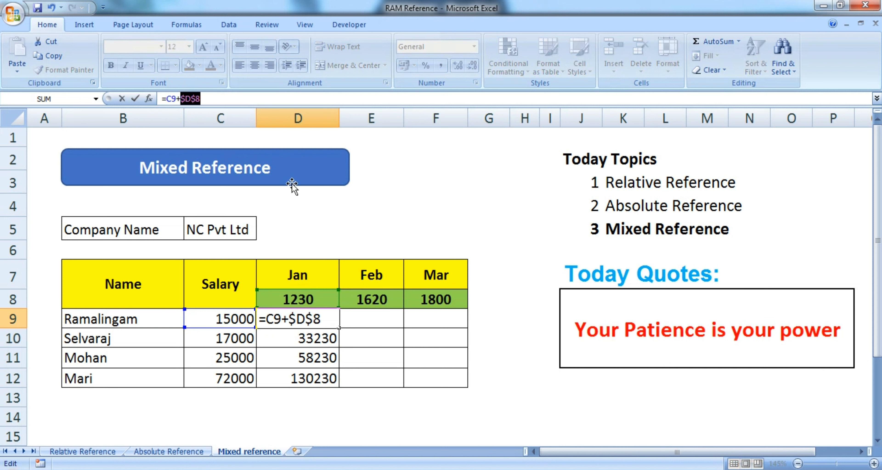
key(Return)
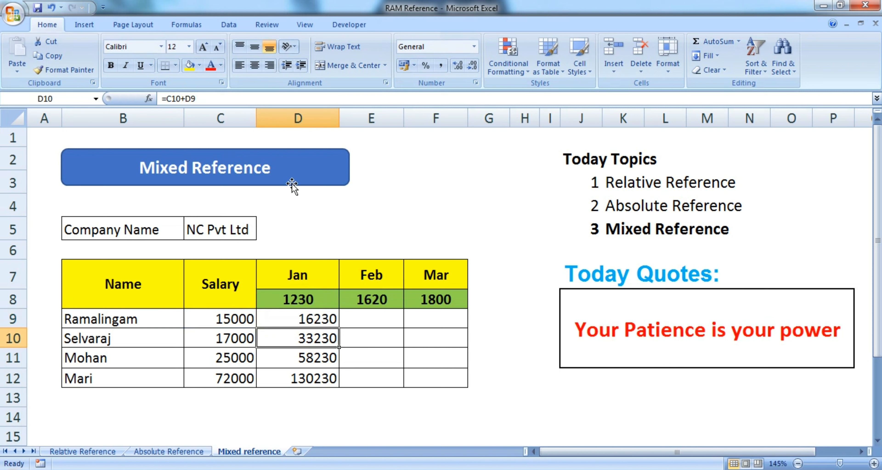
Fill the formula =C9+$D$8 from D9 down through D12.
key(Up)
key(shift+Down)
key(shift+Down)
key(shift+Down)
key(shift+Down)
key(shift+Up)
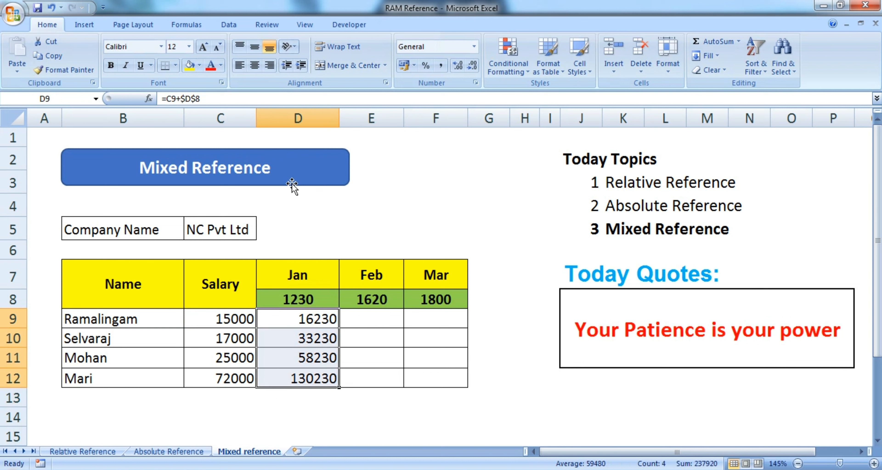
key(ctrl+d)
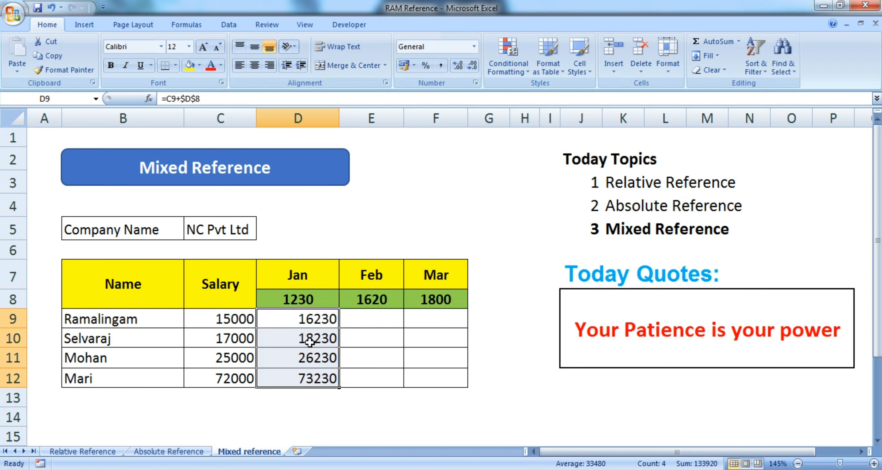
Check which salary and incentive cells each January formula in D9:D12 refers to.
click(301, 339)
click(295, 325)
click(303, 337)
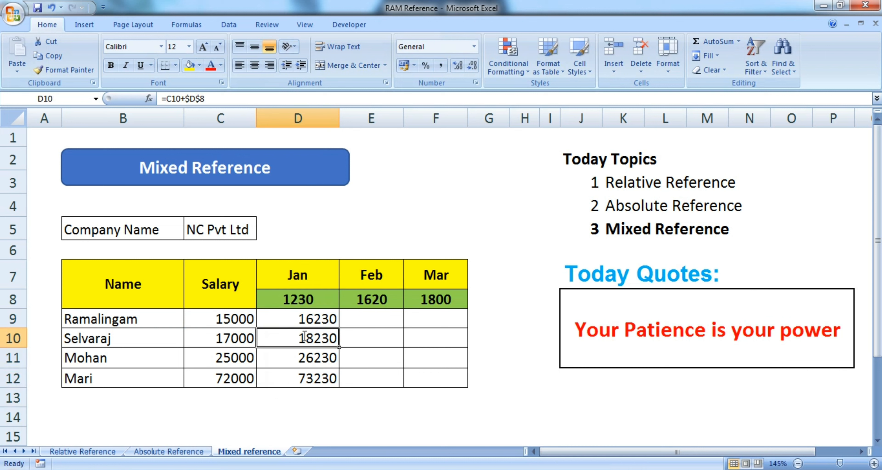
key(Down)
key(F2)
key(Escape)
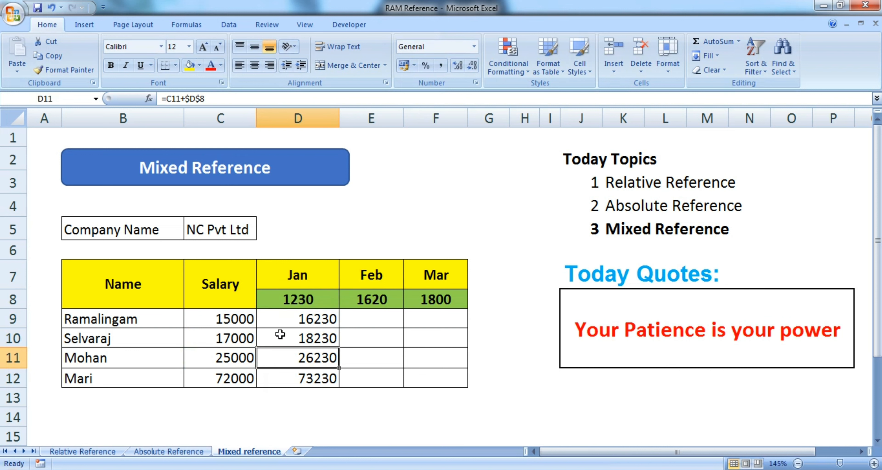
key(F2)
key(Escape)
key(F2)
key(Escape)
key(Down)
key(F2)
key(Escape)
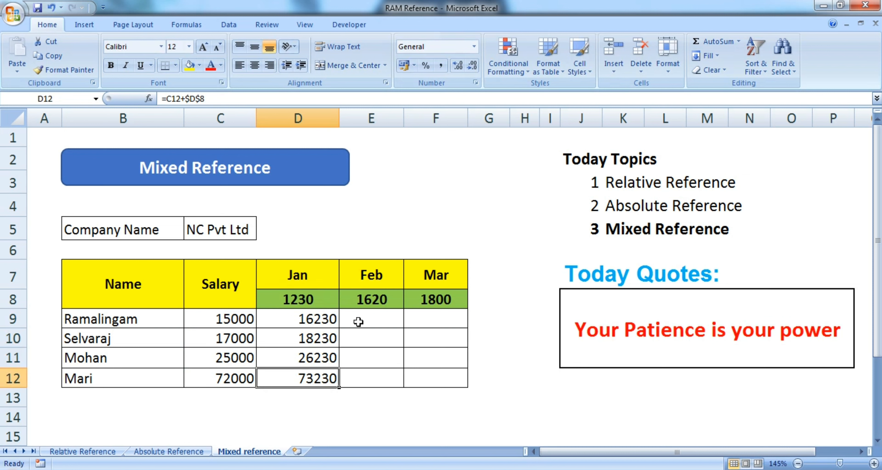
Fill the January formulas across into E9:F12 and check the cells E9's formula refers to.
drag(311, 315, 441, 380)
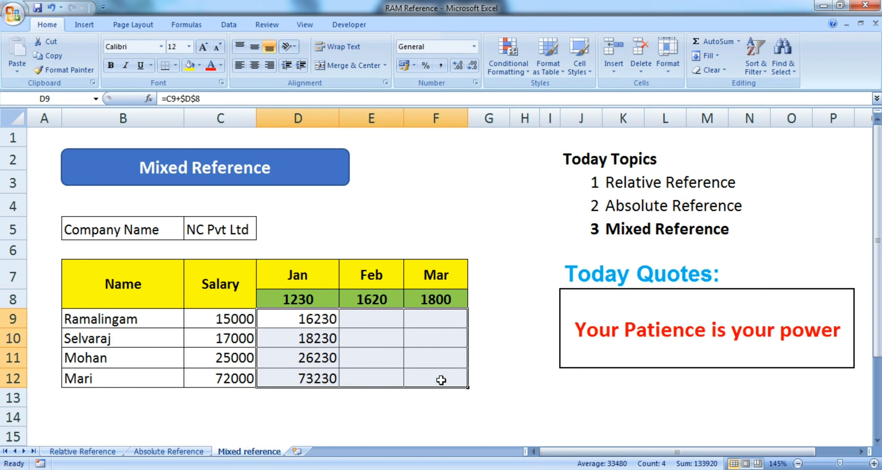
key(ctrl+r)
click(374, 317)
key(F2)
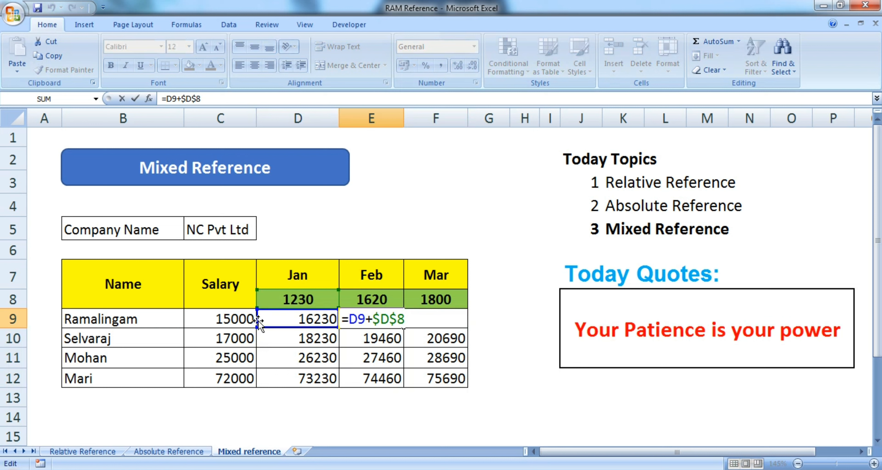
key(Escape)
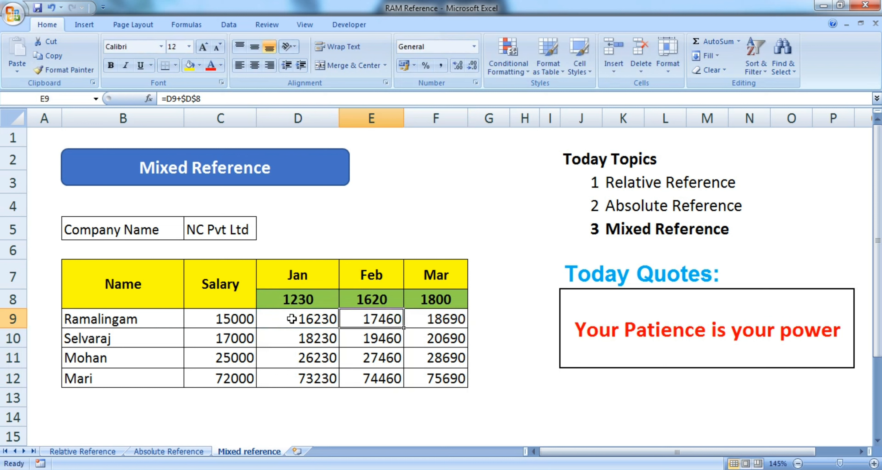
Check the C9 reference in D9's formula and clear all monthly totals in D9:F12.
click(296, 320)
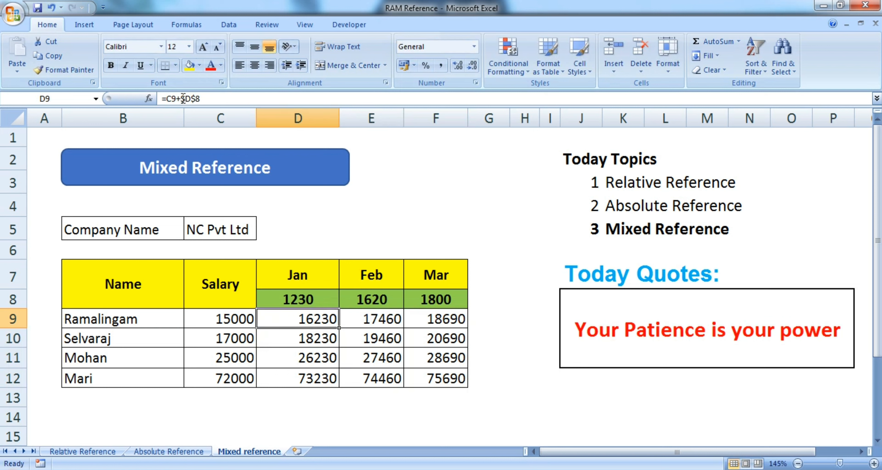
double_click(173, 99)
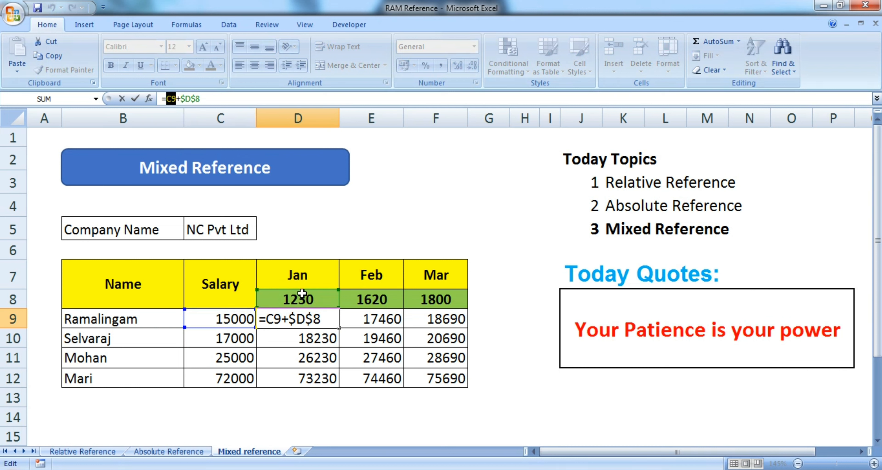
key(ctrl+Return)
drag(301, 311, 444, 382)
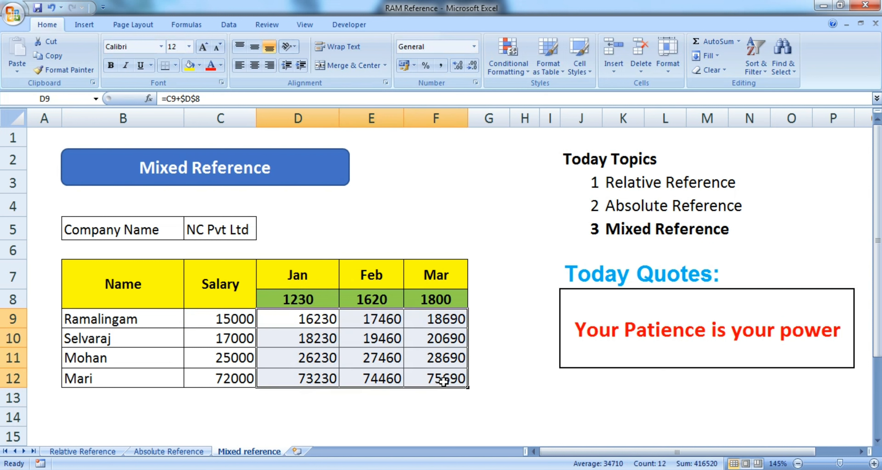
key(Delete)
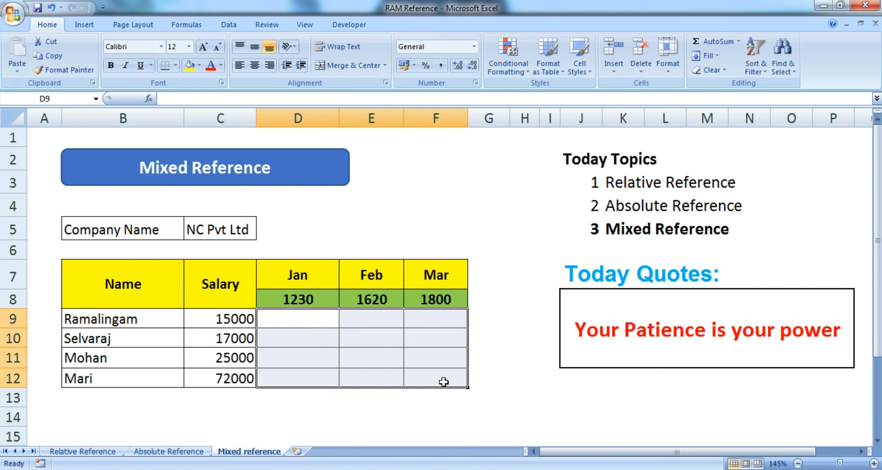
Calculate the first employee's January total in D9 with =D8+C9.
click(314, 322)
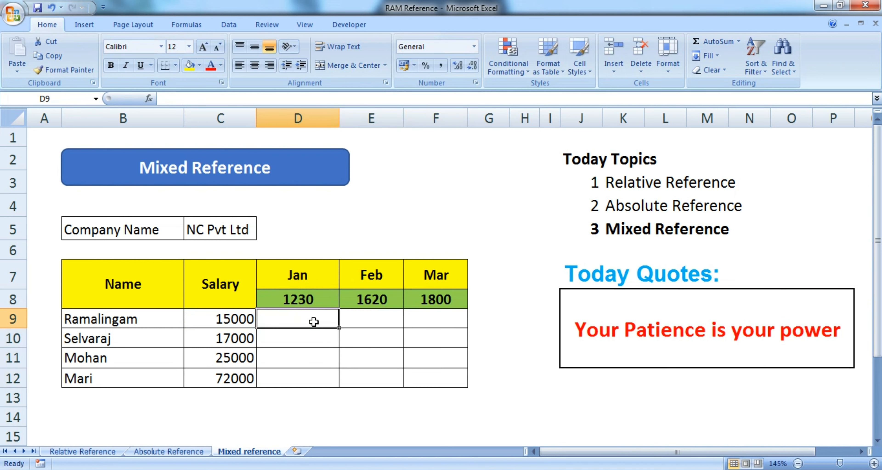
text(=)
click(292, 296)
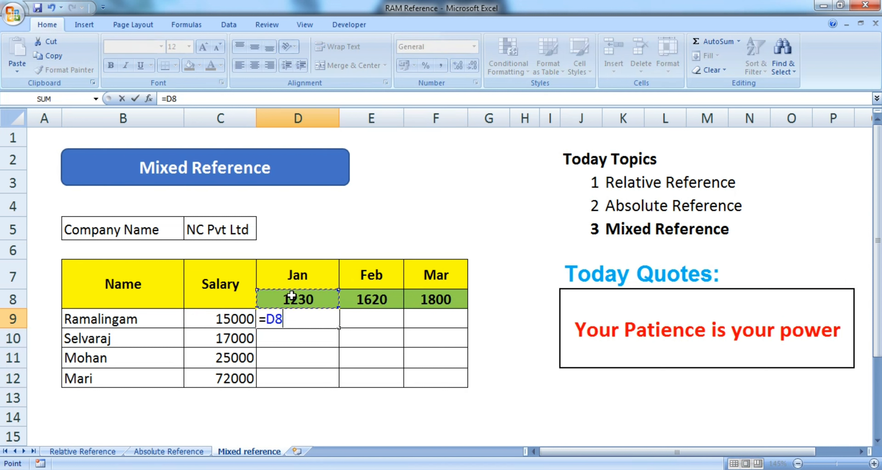
text(+)
click(229, 316)
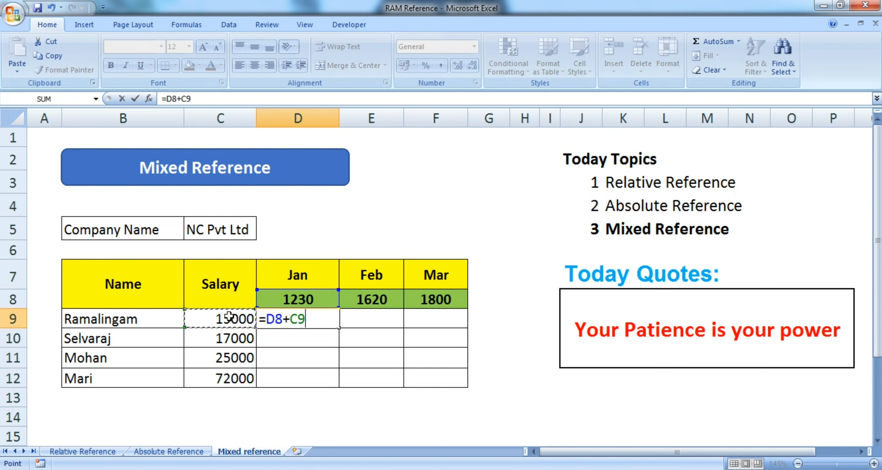
key(Return)
Split D9's first reference into its column letter and row number, entering D in F1 and 8 in F2.
click(291, 320)
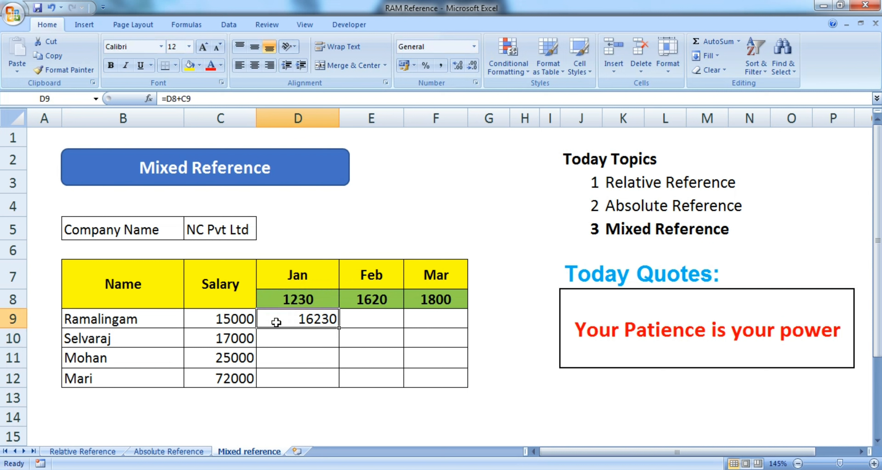
double_click(172, 99)
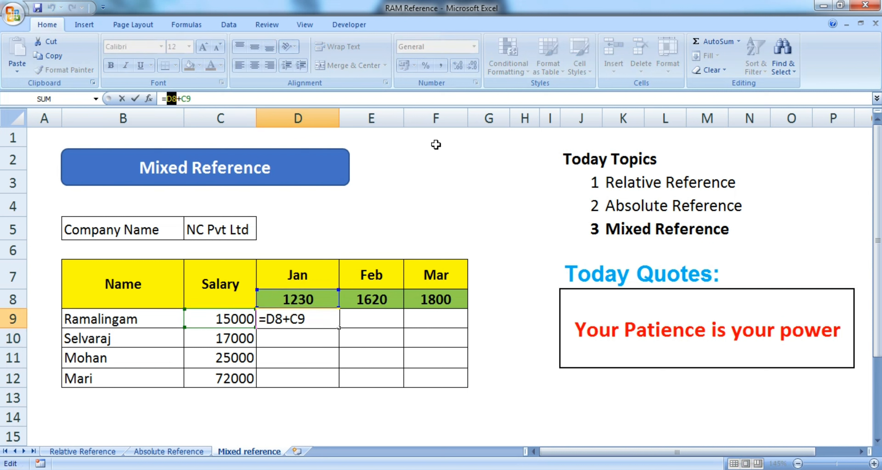
click(436, 137)
key(Escape)
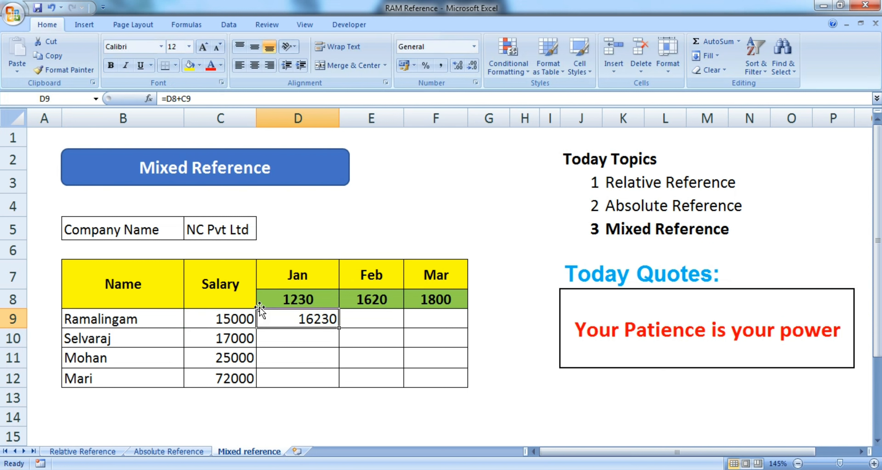
click(443, 140)
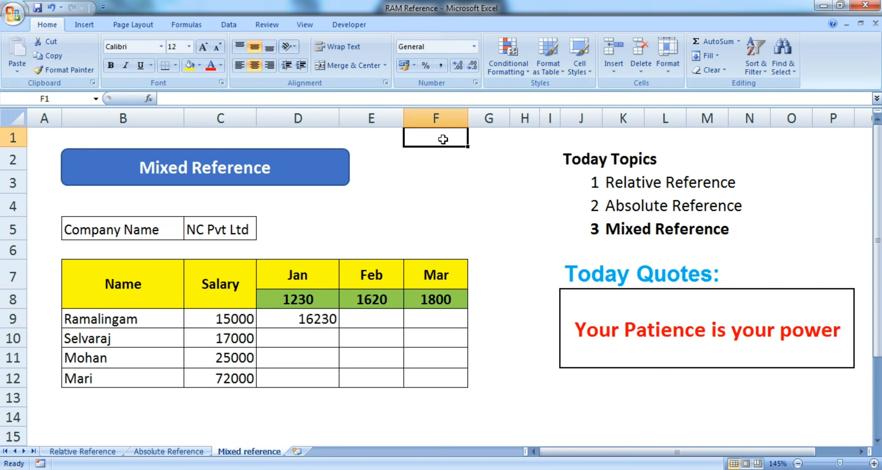
text(D)
key(Return)
text(8)
key(Return)
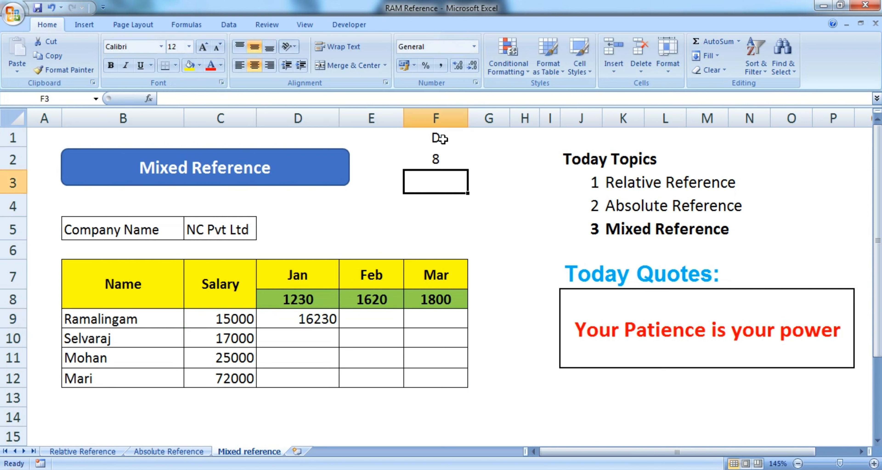
Split D9's second reference into its parts, entering C in F3 and 9 in F4.
click(303, 317)
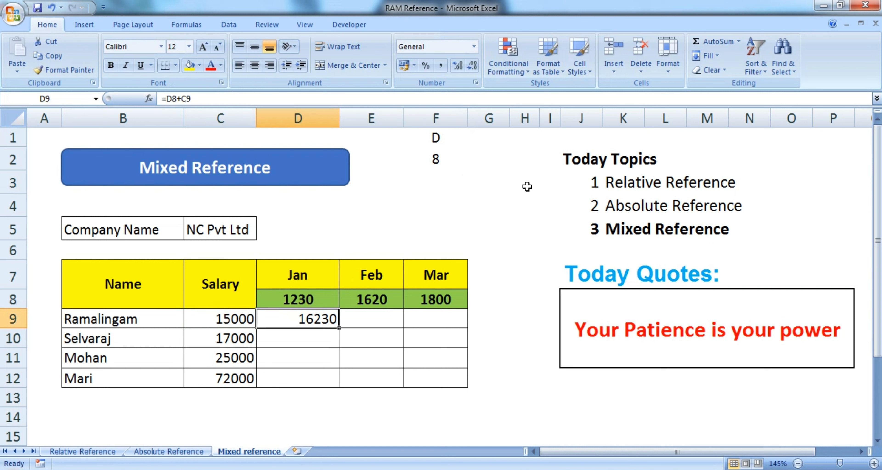
click(438, 181)
text(C)
key(Return)
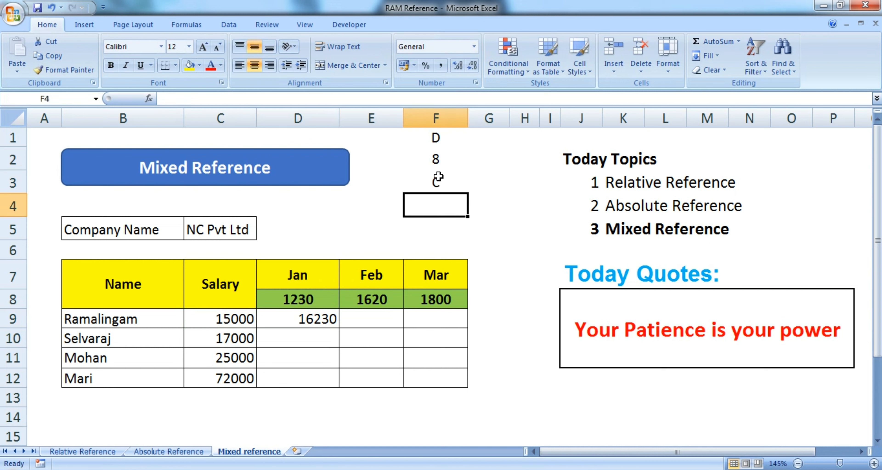
text(9)
key(Return)
Compare the column letters and row numbers in F1:F4 with the D8 reference in D9's formula.
drag(438, 144, 421, 207)
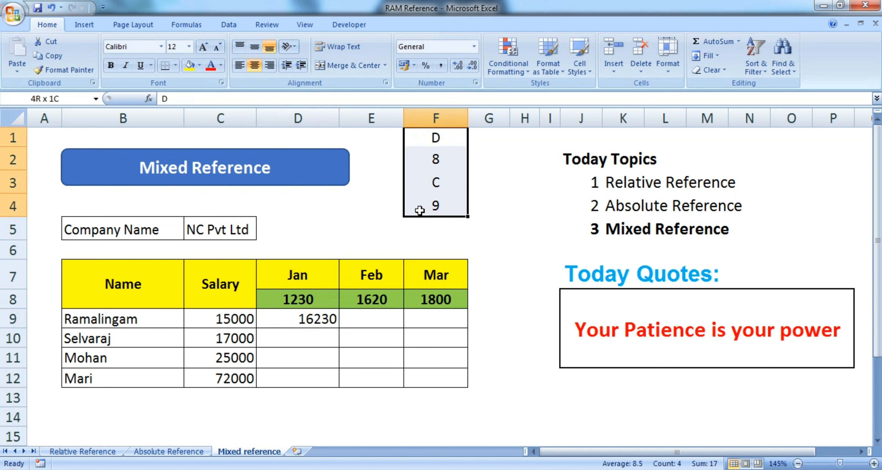
click(432, 145)
click(433, 178)
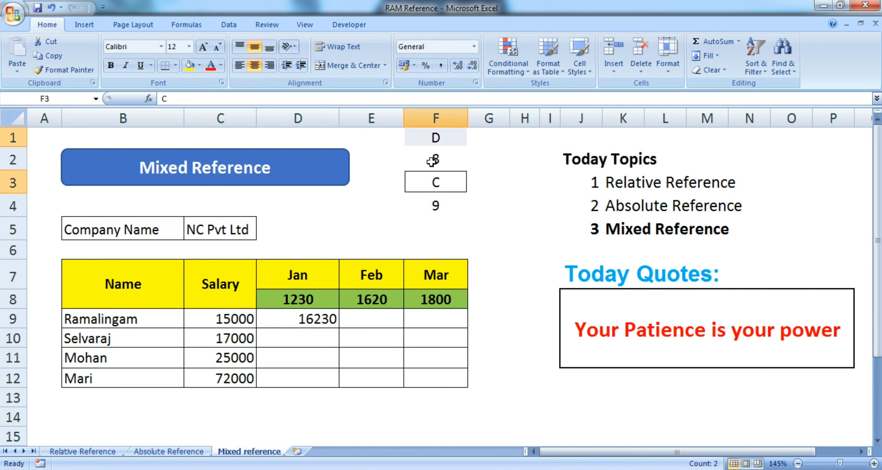
click(432, 204)
drag(432, 135, 436, 146)
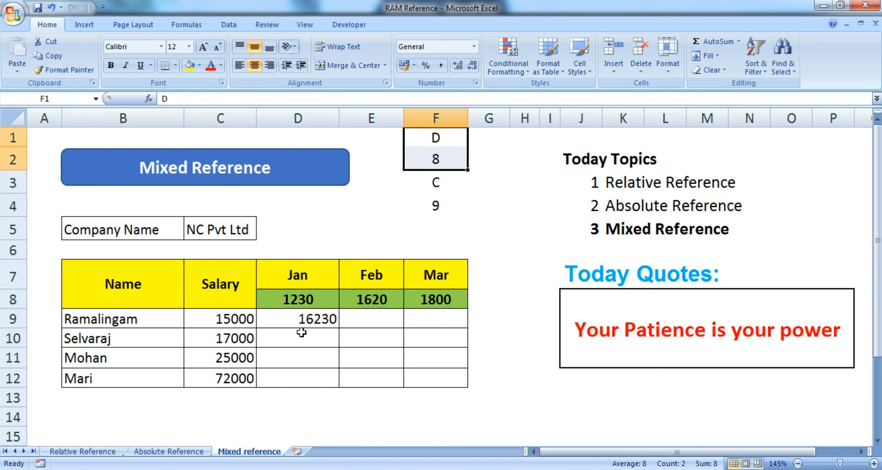
click(306, 319)
drag(166, 99, 178, 99)
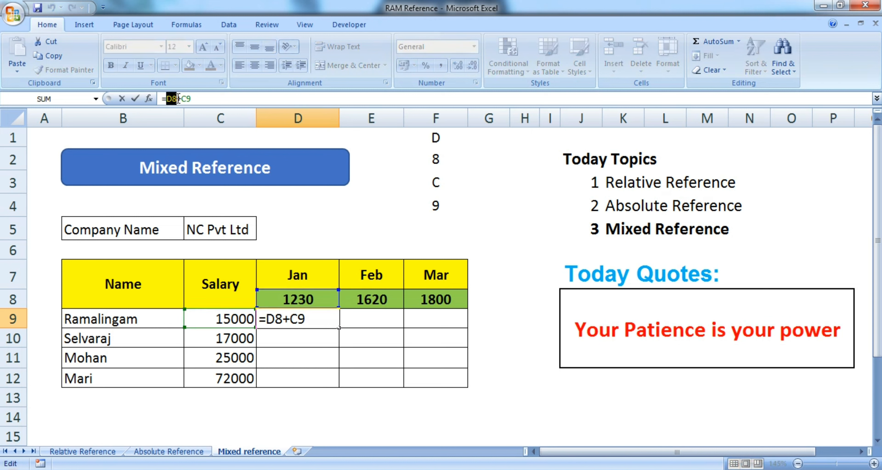
key(Escape)
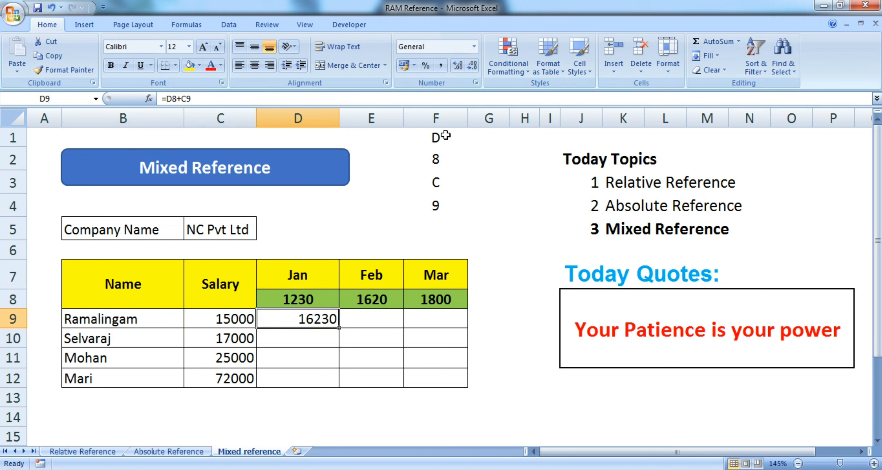
Go through the listed reference parts in F1:F4 one by one, distinguishing columns from rows.
click(445, 136)
click(492, 132)
click(437, 160)
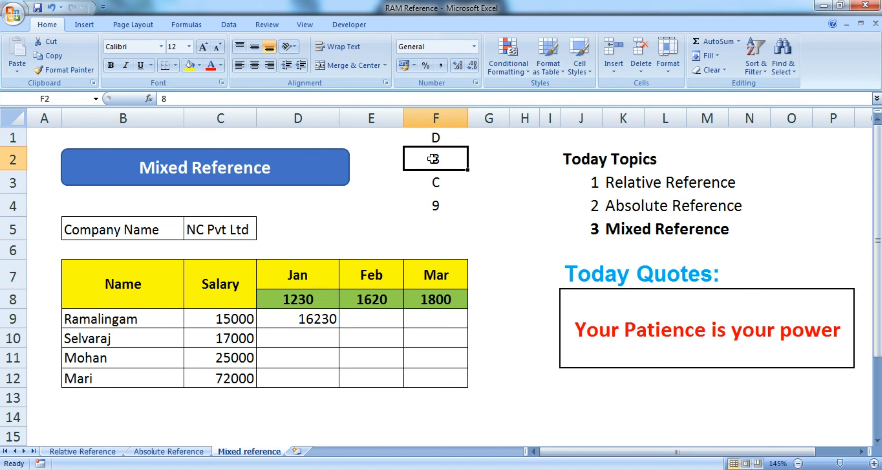
click(437, 185)
text(C)
click(436, 204)
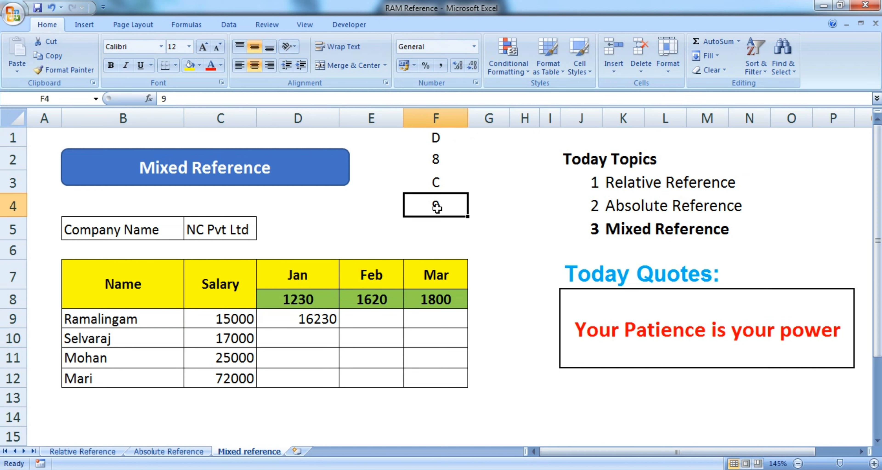
click(489, 135)
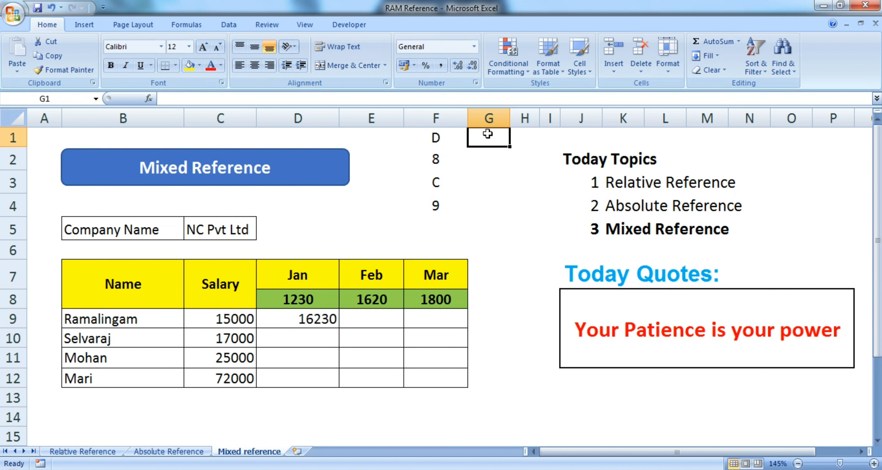
Trace the D8 reference in D9's formula to the Jan incentive and compare its column with the Feb and Mar columns.
click(298, 320)
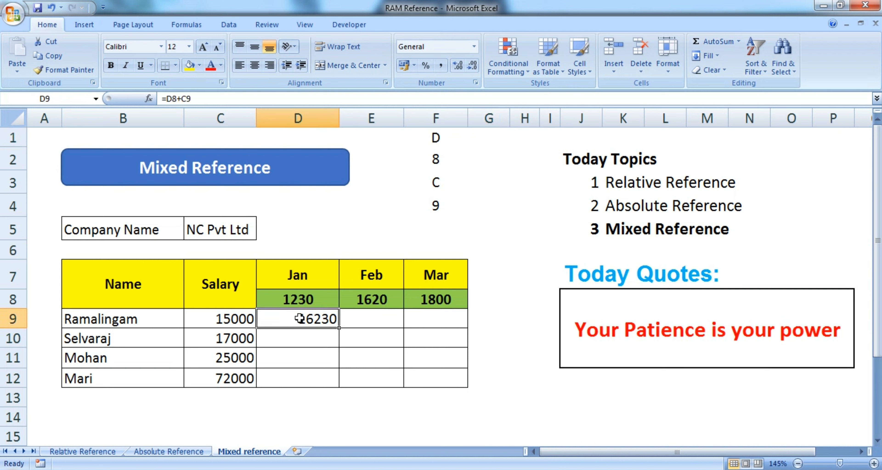
click(176, 99)
drag(167, 99, 177, 99)
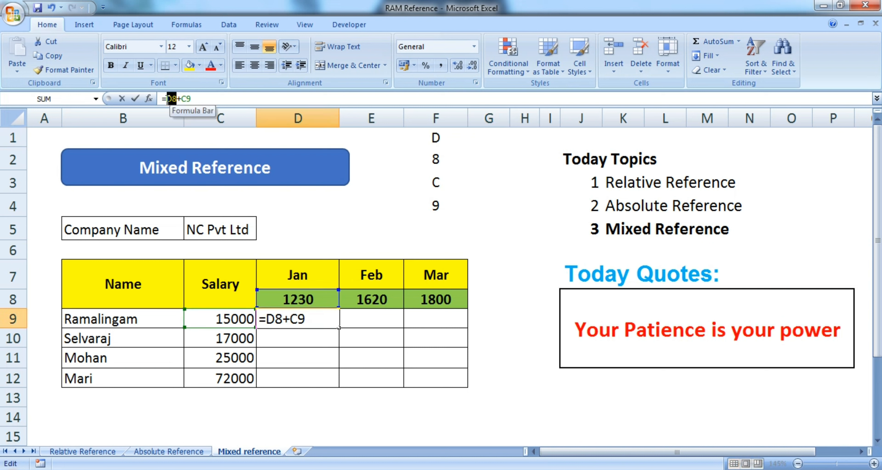
key(ctrl+Return)
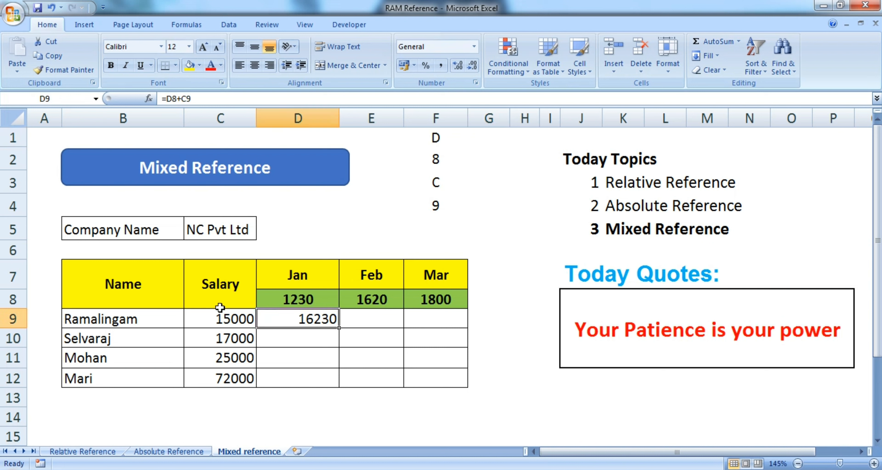
click(276, 303)
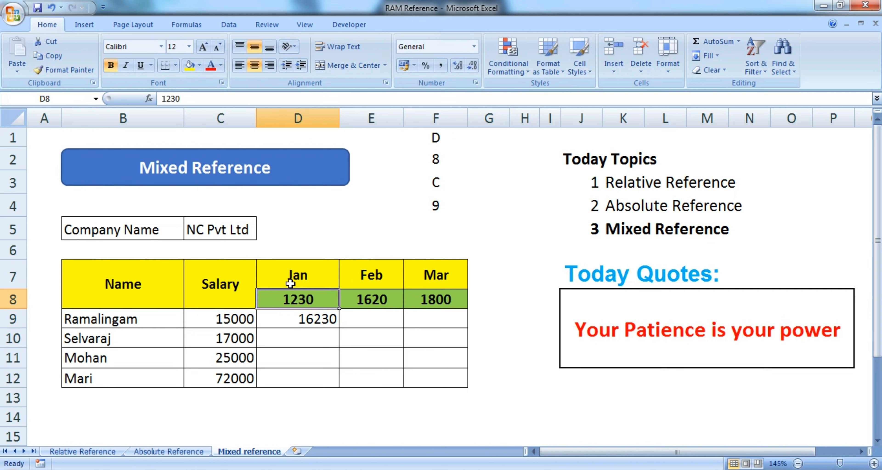
click(301, 118)
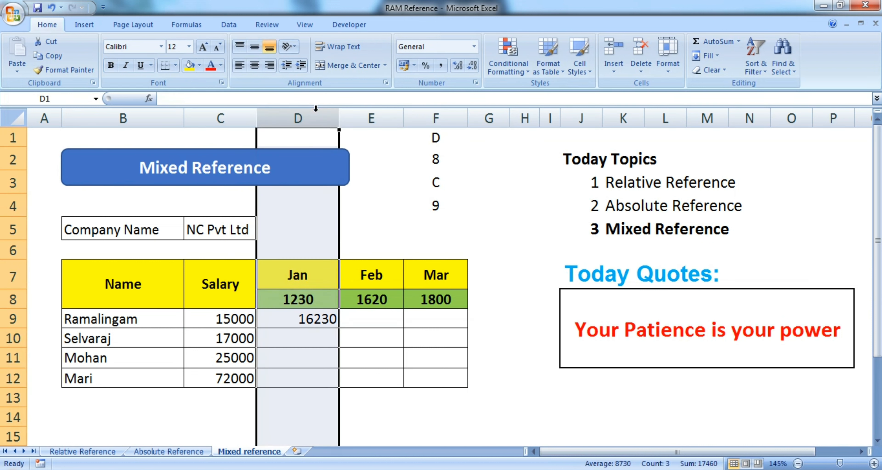
click(310, 307)
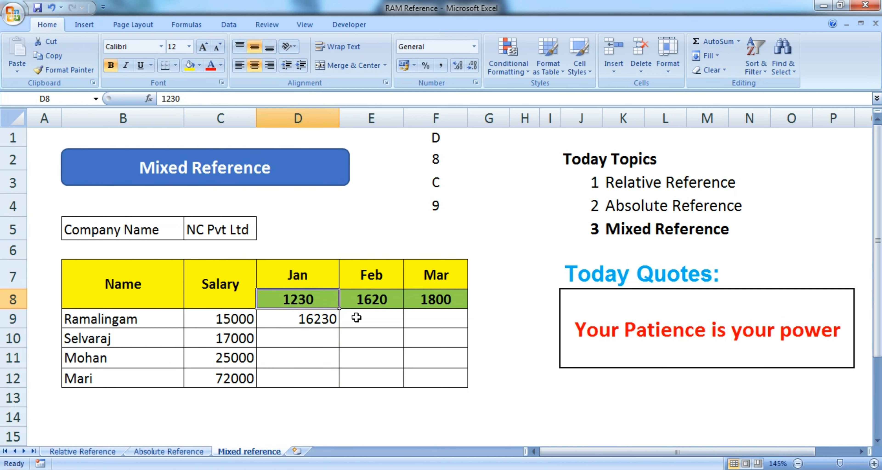
click(382, 303)
click(312, 114)
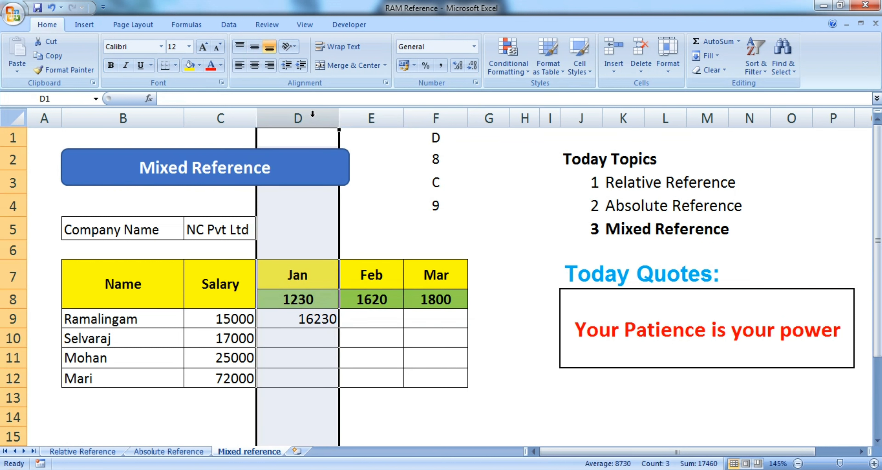
click(379, 116)
click(435, 118)
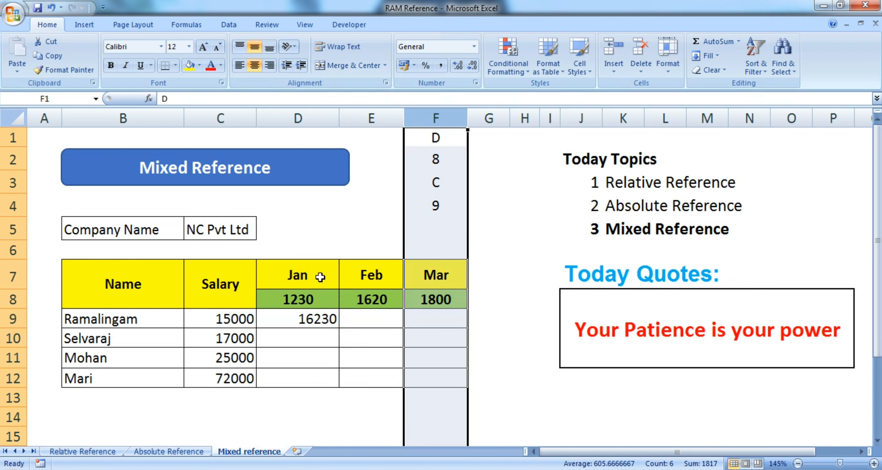
click(303, 296)
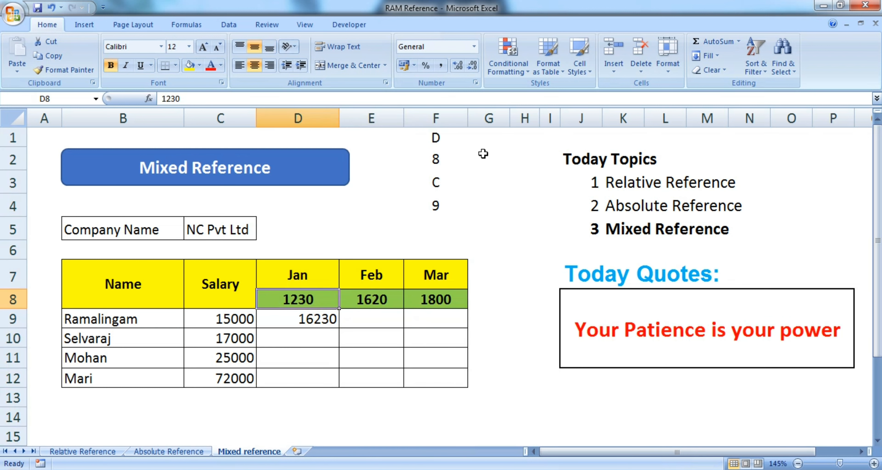
Enter D without a dollar sign in G1, beside the first column letter, to keep that column relative.
click(484, 135)
text(D)
key(Return)
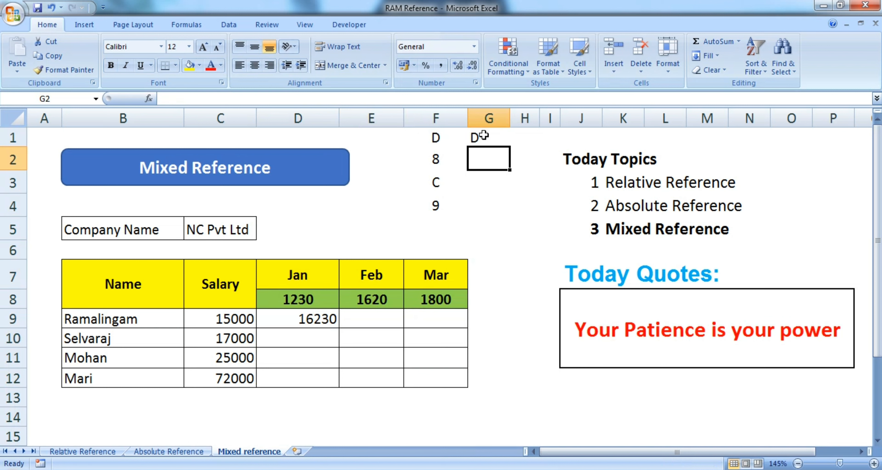
Enter $8 in G2 to mark the row of the Jan to Mar incentives in D8:F8 as locked.
click(441, 158)
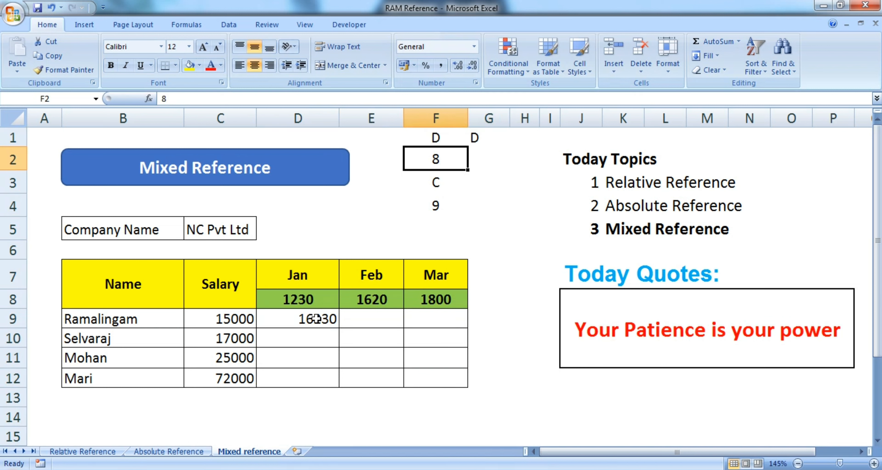
click(308, 318)
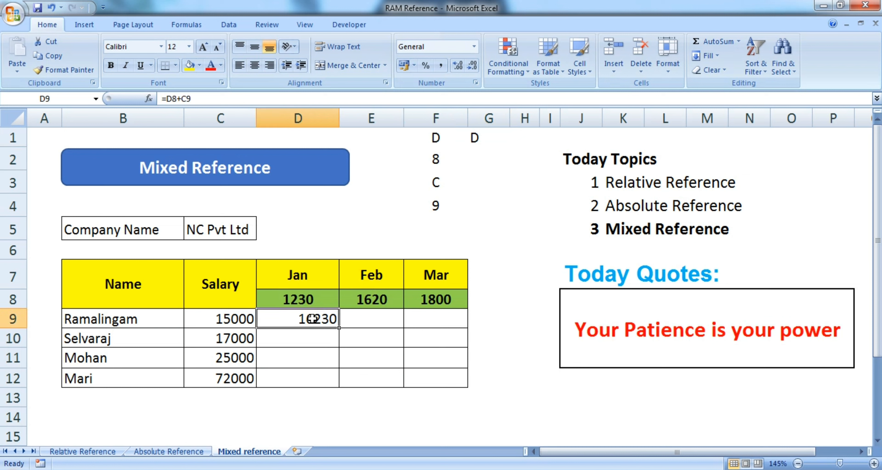
click(283, 300)
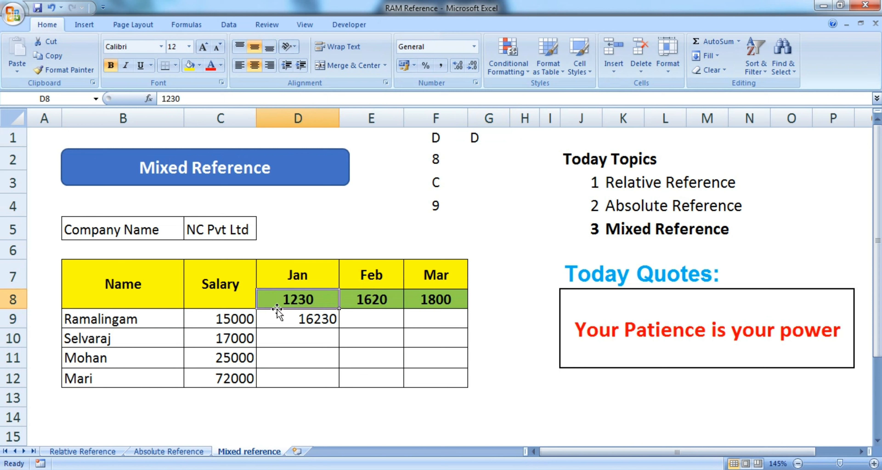
click(288, 315)
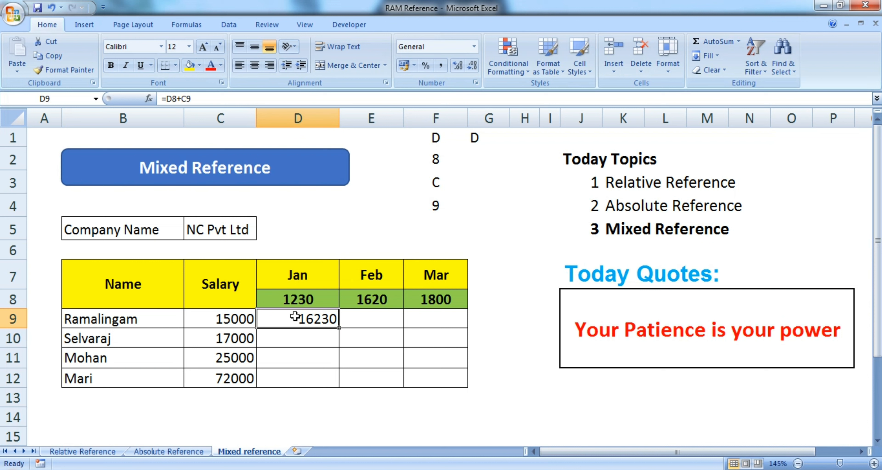
click(285, 340)
drag(296, 296, 444, 300)
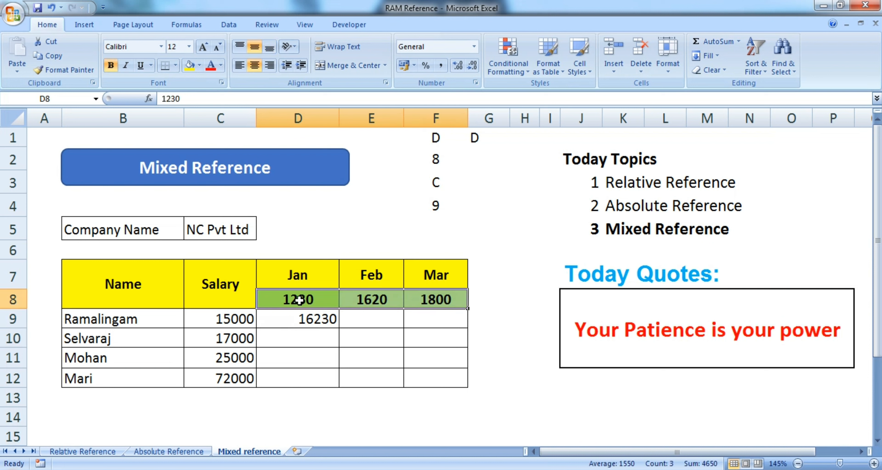
drag(298, 299, 446, 295)
click(480, 154)
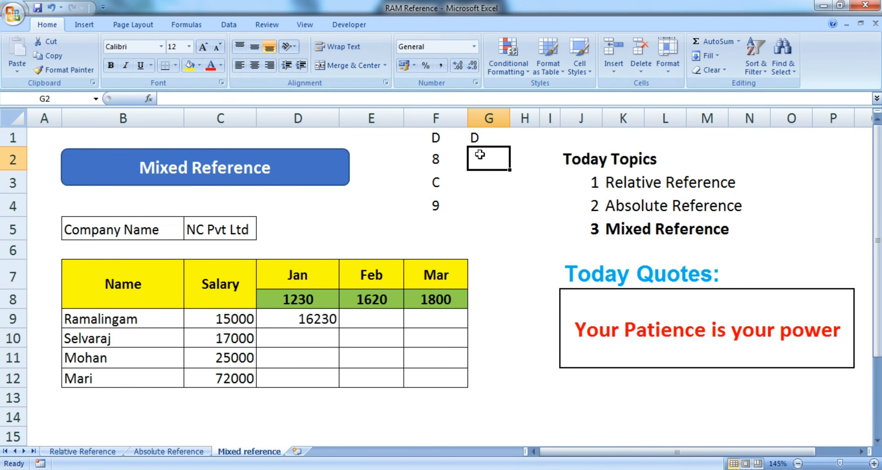
text($8)
key(Return)
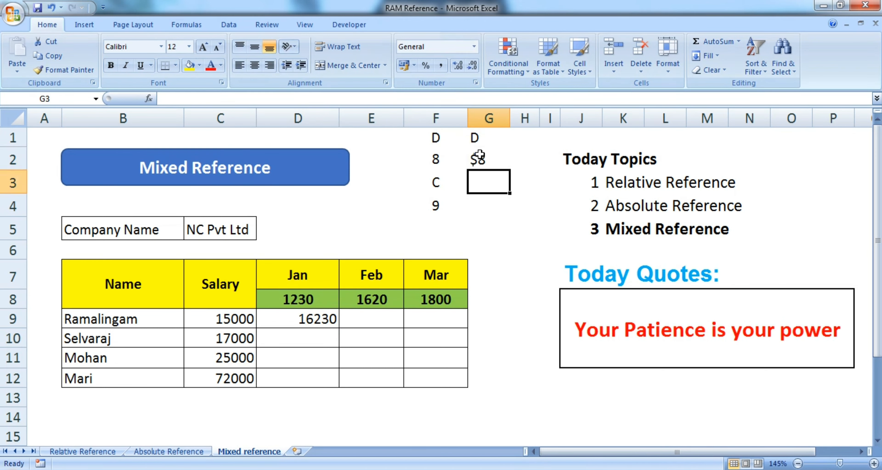
Review the reference parts in G1 and G2 against the monthly incentives in D8:F8 and the formula in D9.
click(488, 140)
click(301, 296)
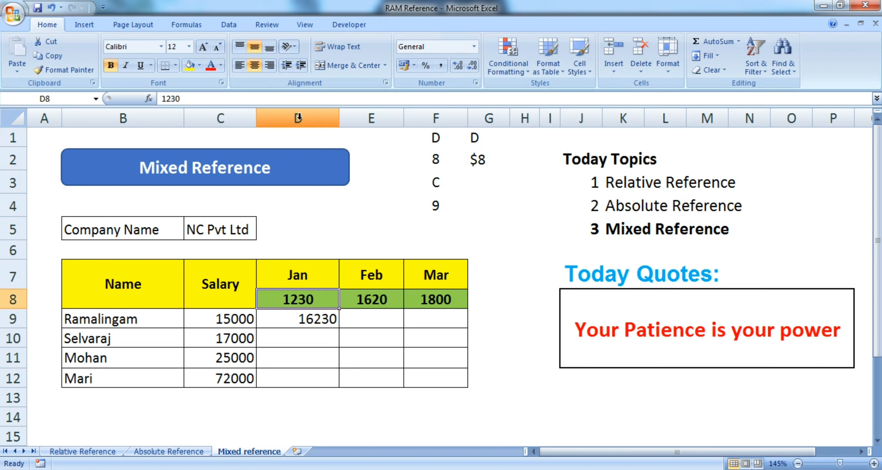
click(365, 303)
click(425, 301)
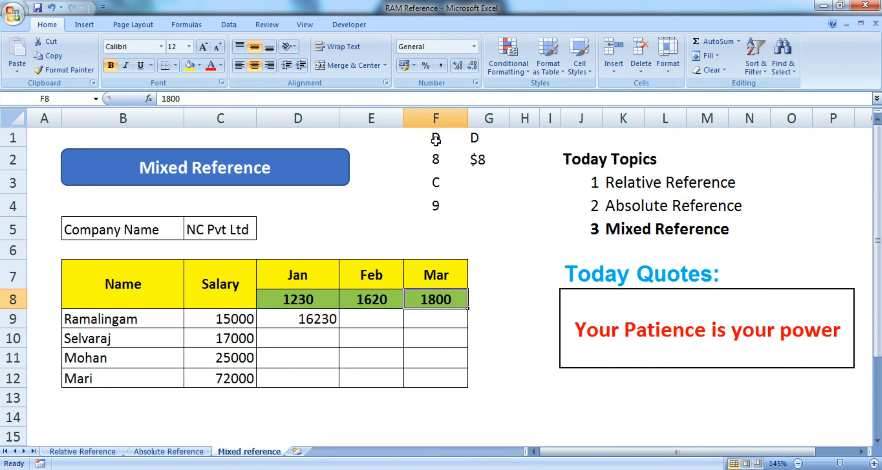
drag(297, 293, 442, 299)
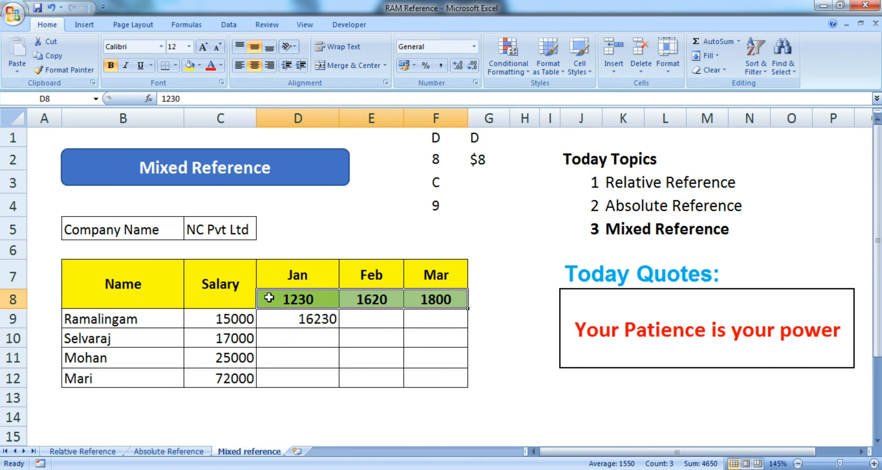
click(287, 322)
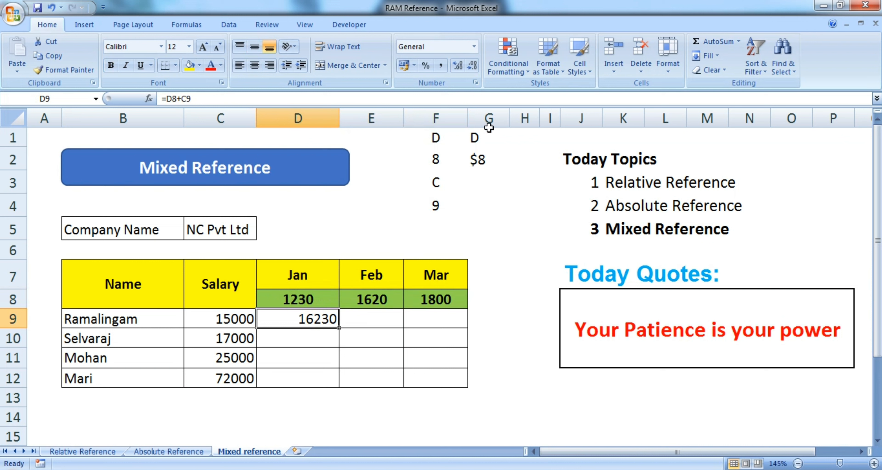
click(476, 138)
click(486, 161)
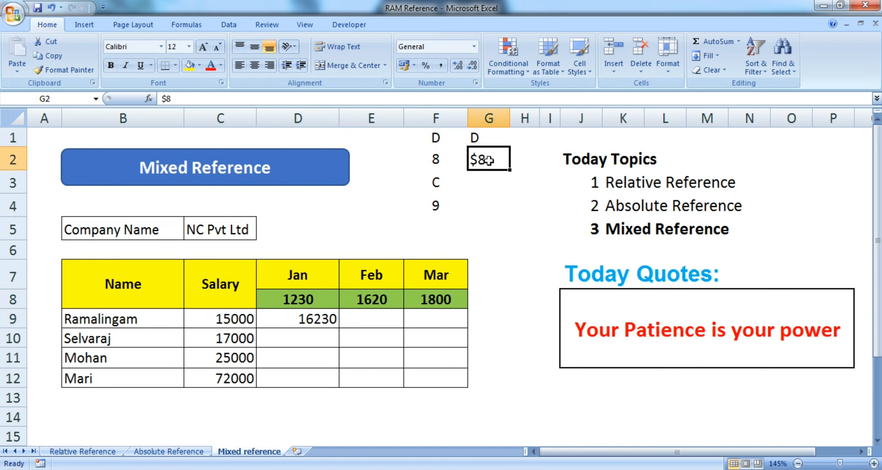
Enter $C in G3 to mark the Salary column as locked, checking it against month columns D to F.
click(483, 182)
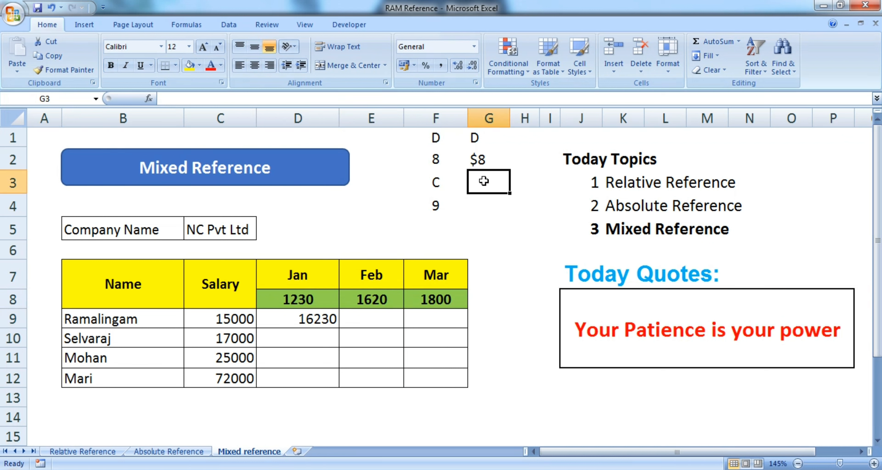
click(230, 322)
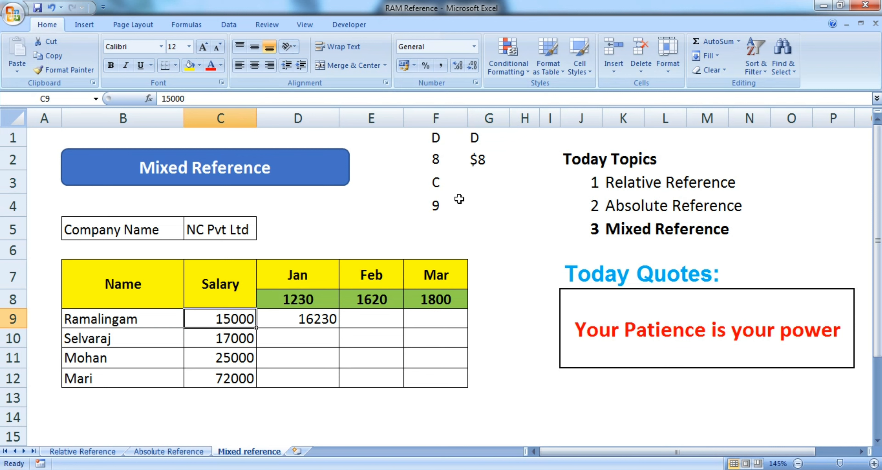
click(473, 187)
click(228, 320)
click(222, 118)
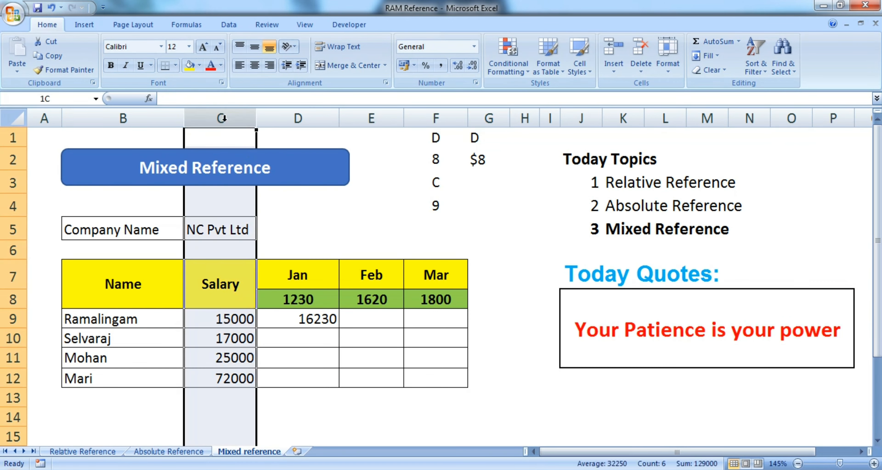
click(300, 113)
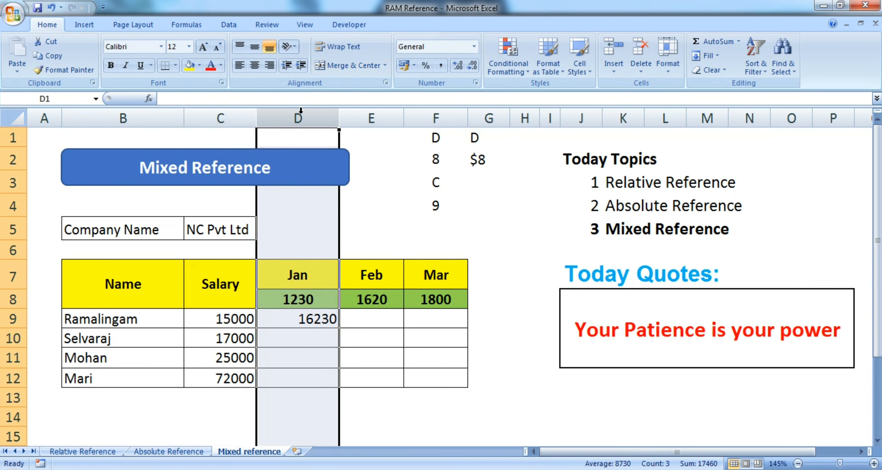
click(361, 110)
click(430, 110)
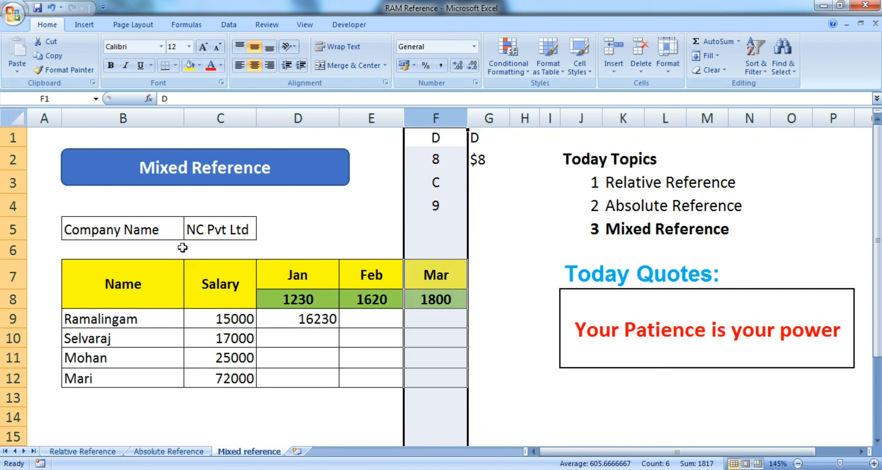
click(227, 114)
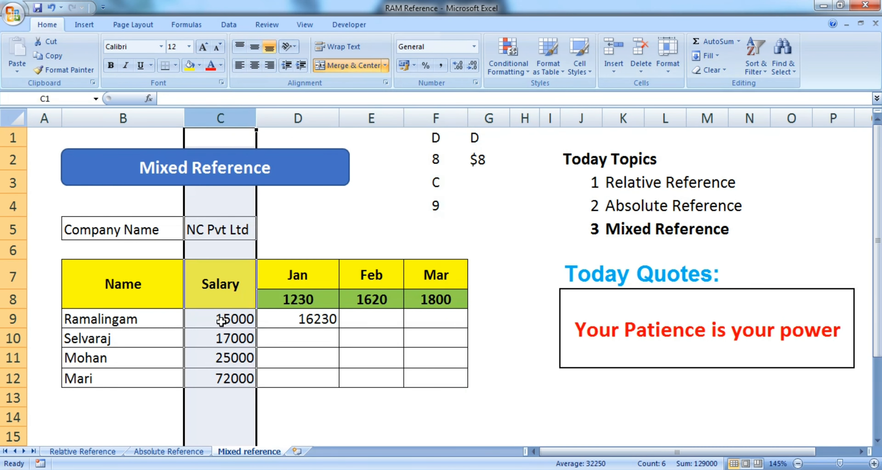
click(474, 182)
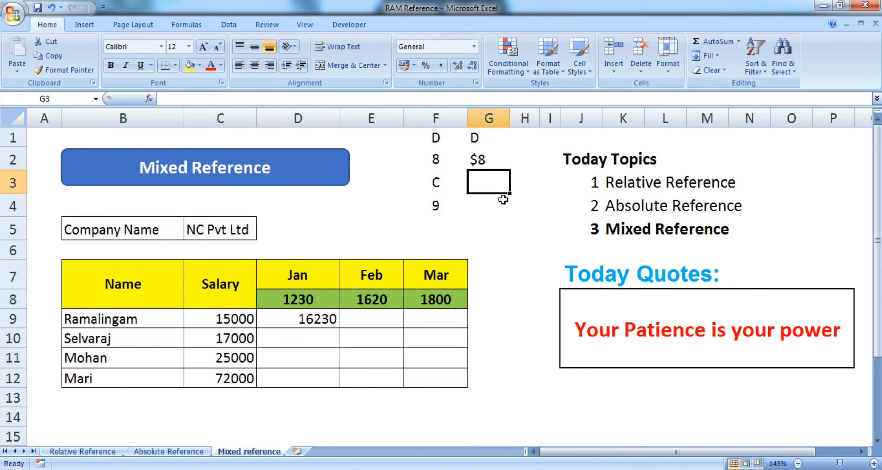
text($C)
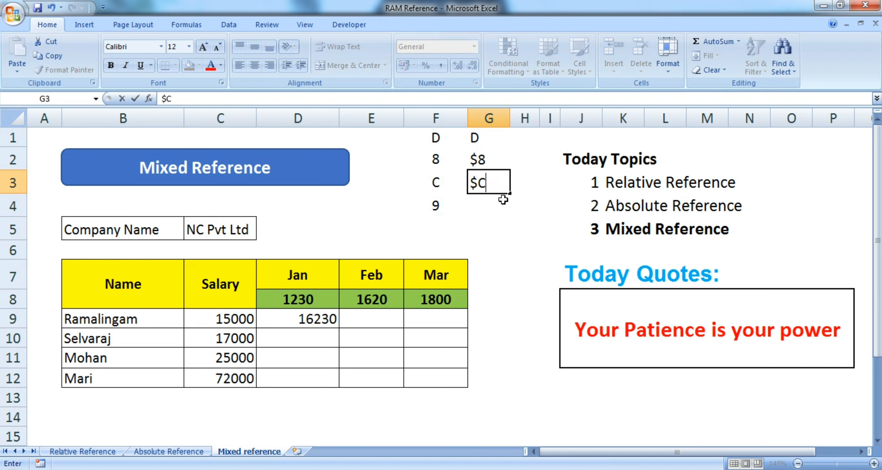
key(Return)
click(479, 183)
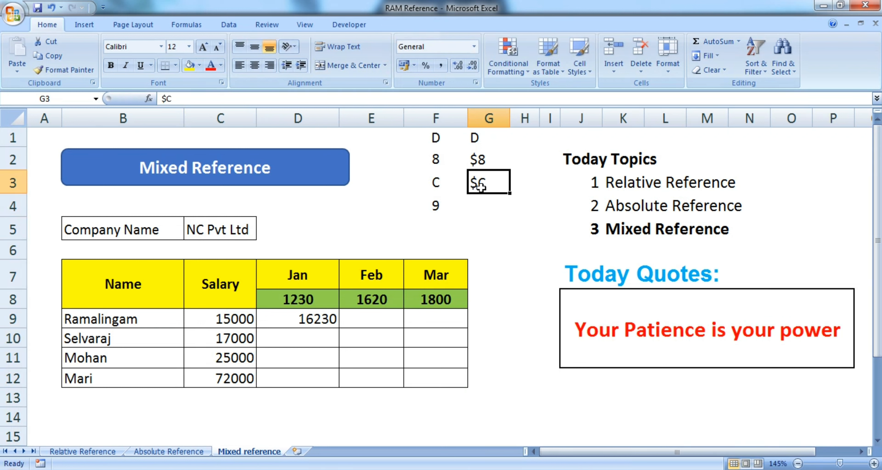
Enter 9 in G4 to keep the row number relative, checking it against the individual salaries in C9:C12.
click(479, 204)
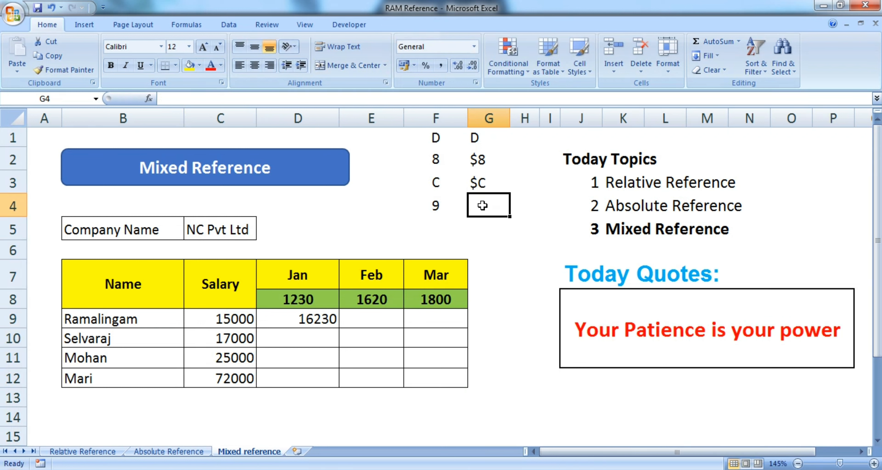
click(217, 317)
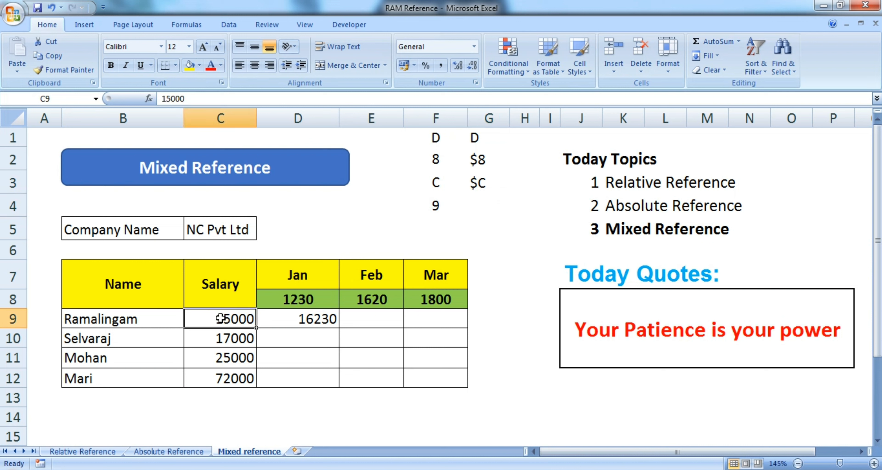
click(213, 338)
click(205, 363)
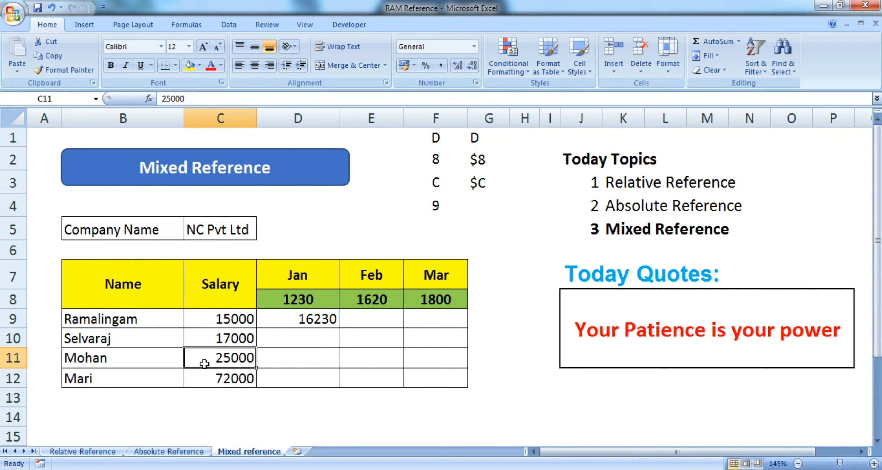
click(206, 376)
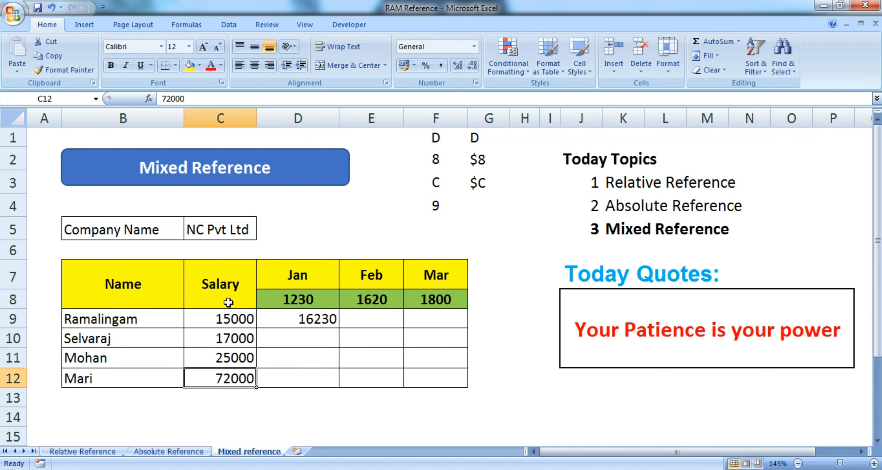
drag(218, 320, 219, 374)
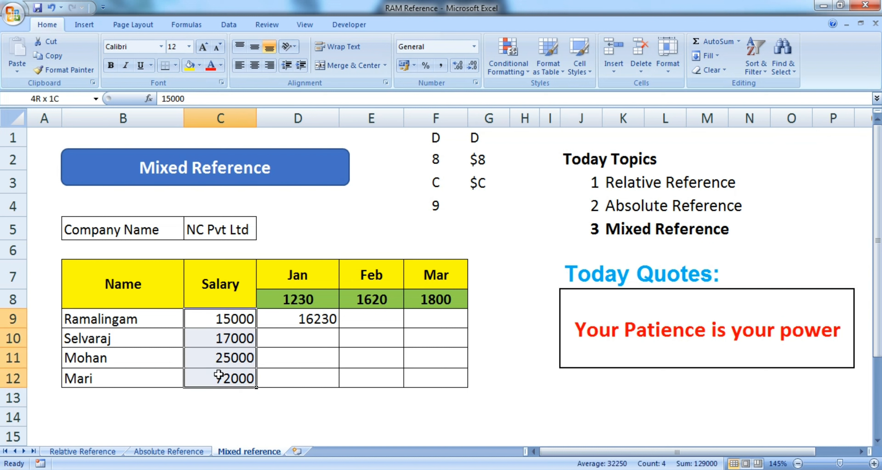
click(483, 206)
text(9)
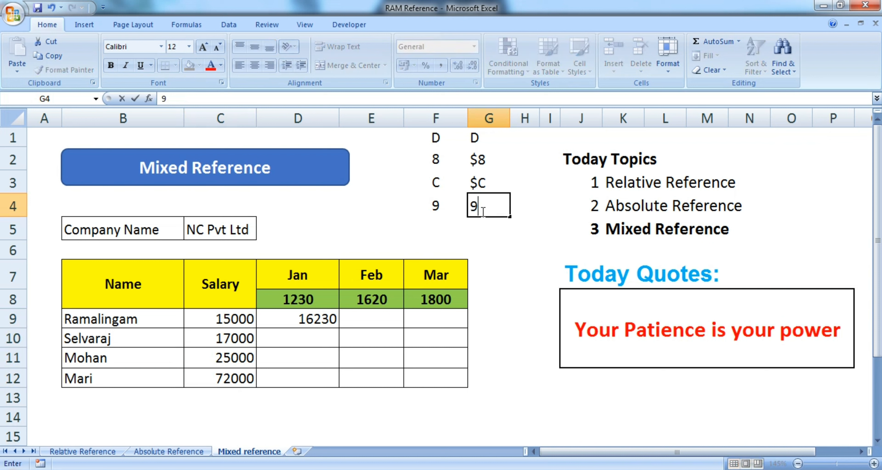
key(Return)
Change the formula in D9 to =D$8+$C9, following the reference parts noted in column G.
drag(478, 160, 483, 180)
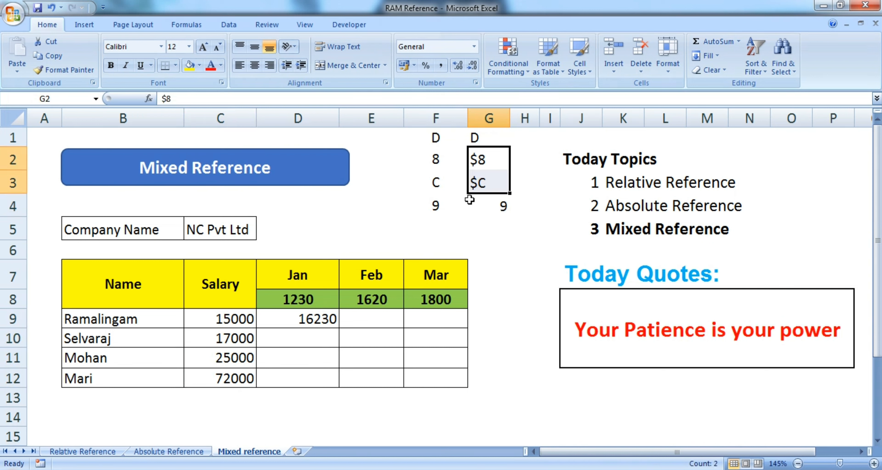
click(476, 137)
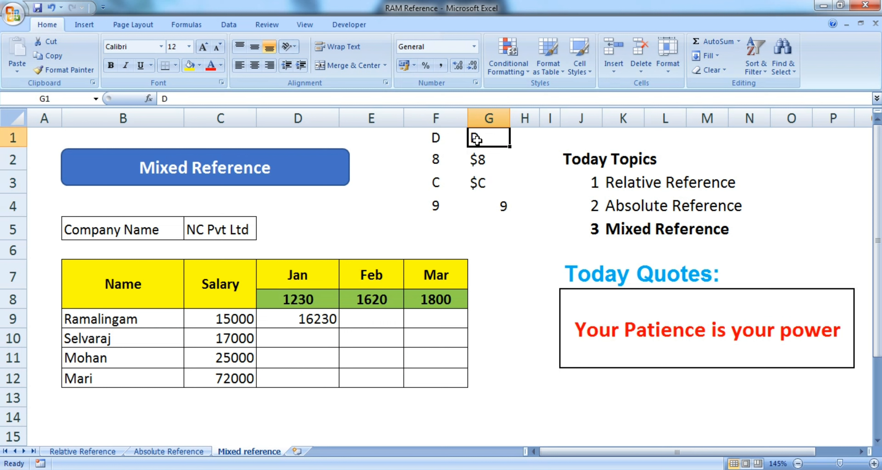
click(482, 161)
click(309, 314)
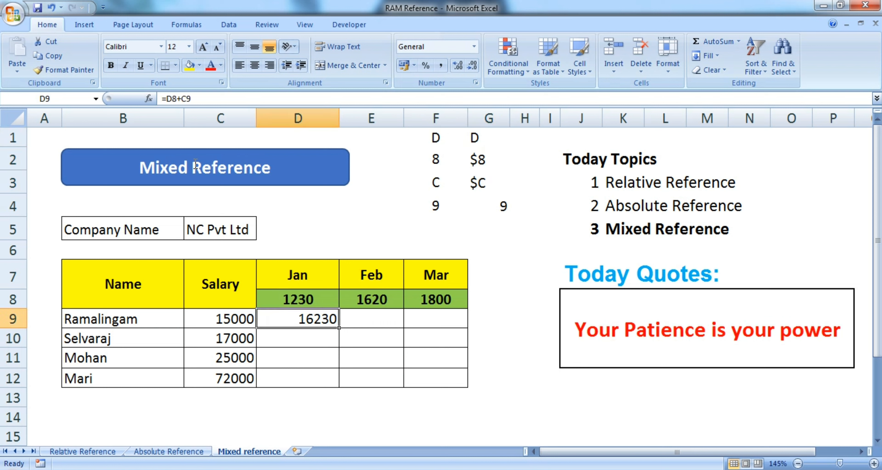
click(177, 98)
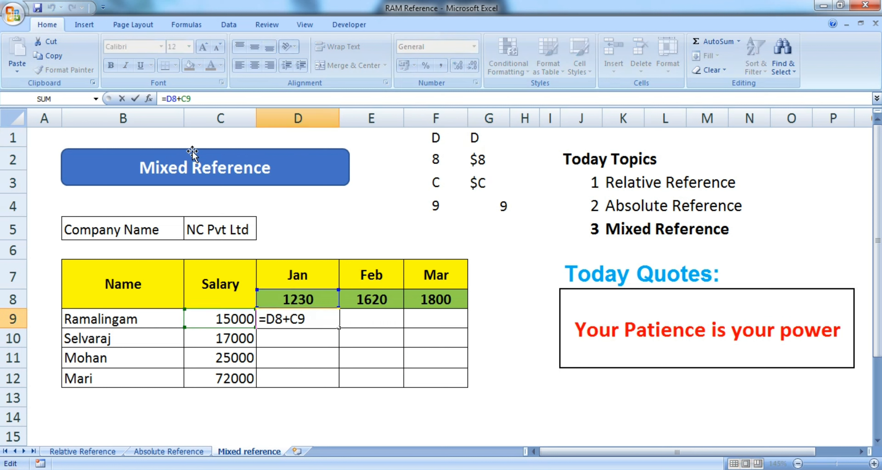
text($)
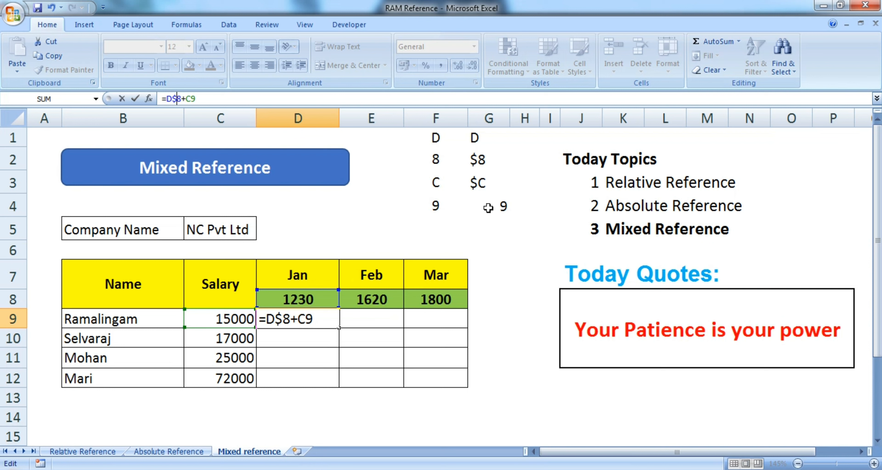
click(188, 98)
key(Return)
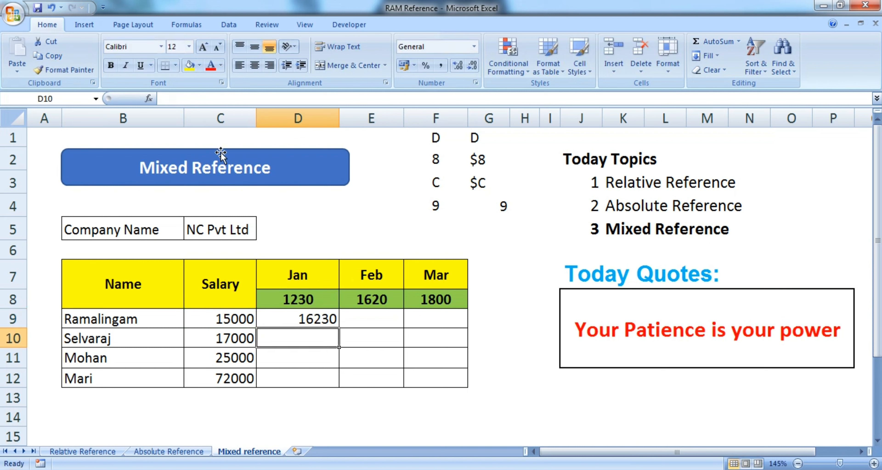
Fill the D9 formula down to row 12 and across to the Mar column, covering D9:F12.
click(299, 317)
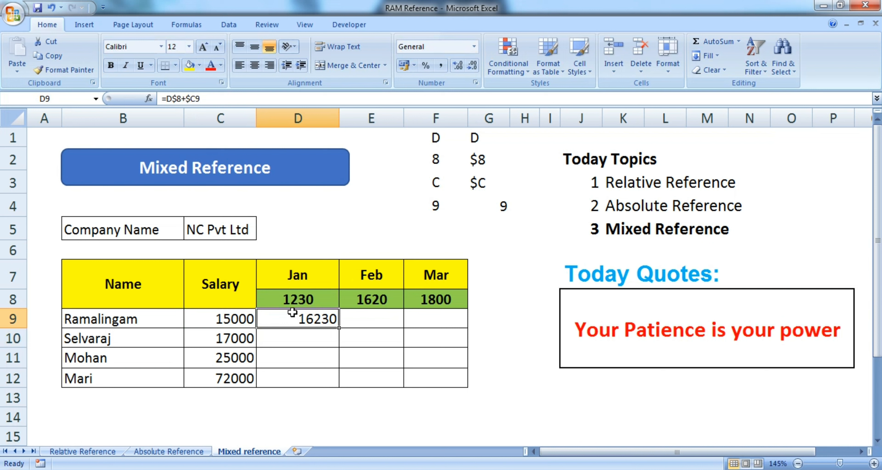
drag(291, 313, 289, 378)
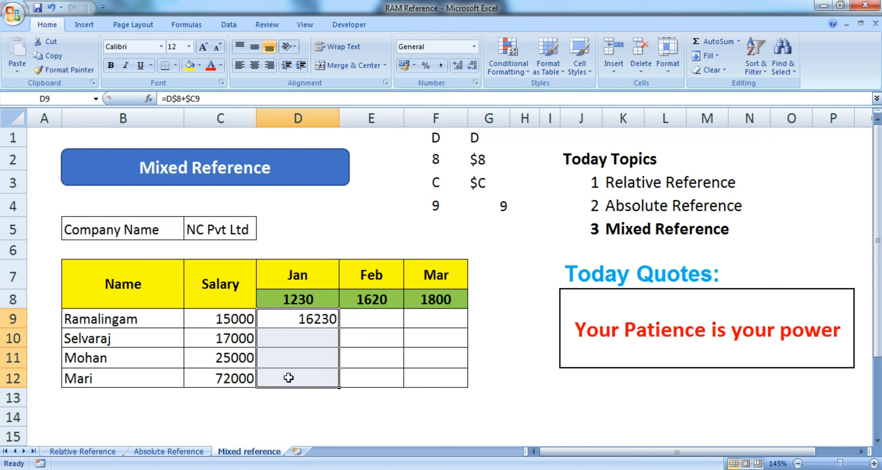
key(ctrl+d)
drag(285, 315, 445, 381)
key(ctrl+r)
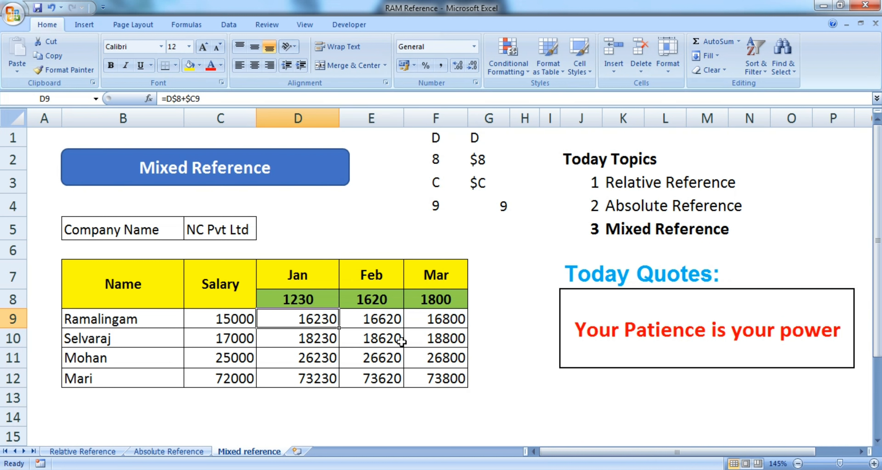
Display the sheet's formulas instead of their results and compare the first employee's formulas across Jan to Mar.
key(Right)
key(Right)
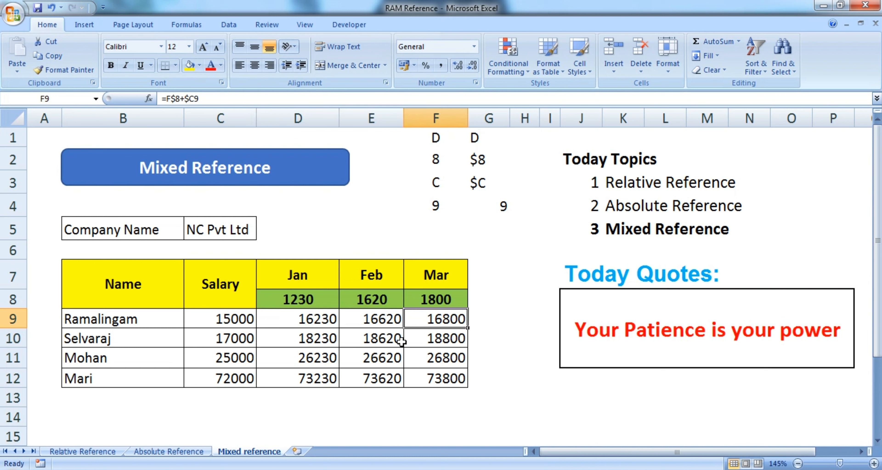
key(Left)
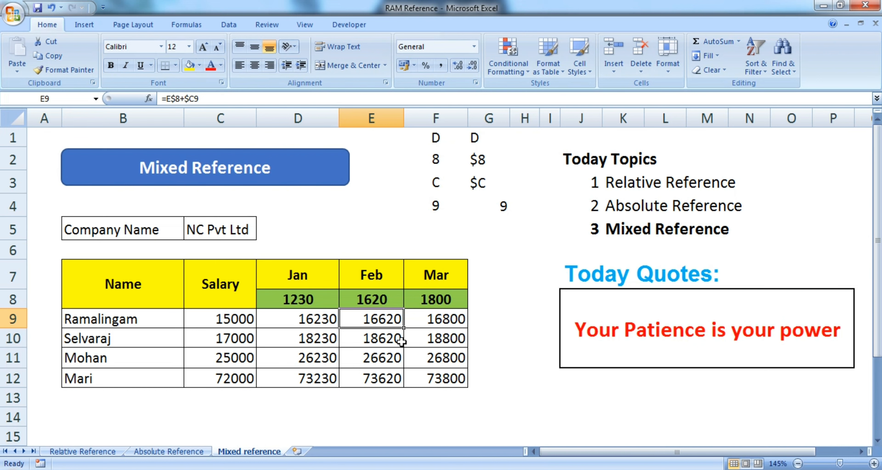
key(ctrl+grave)
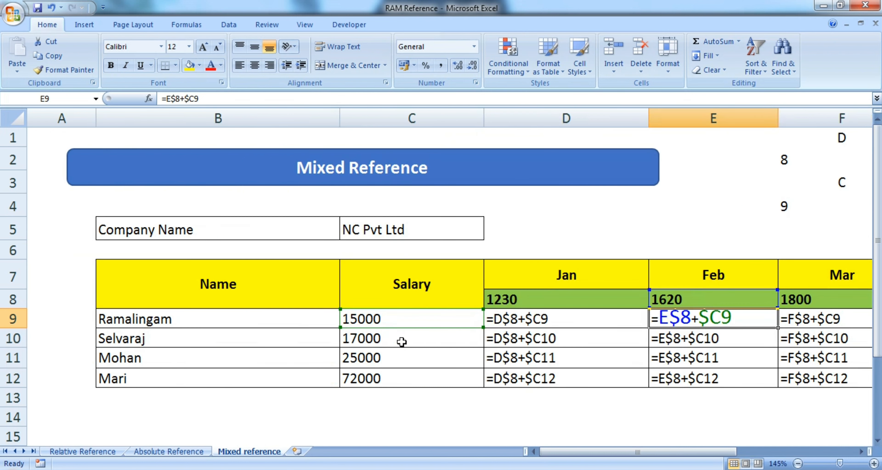
key(Right)
key(Right)
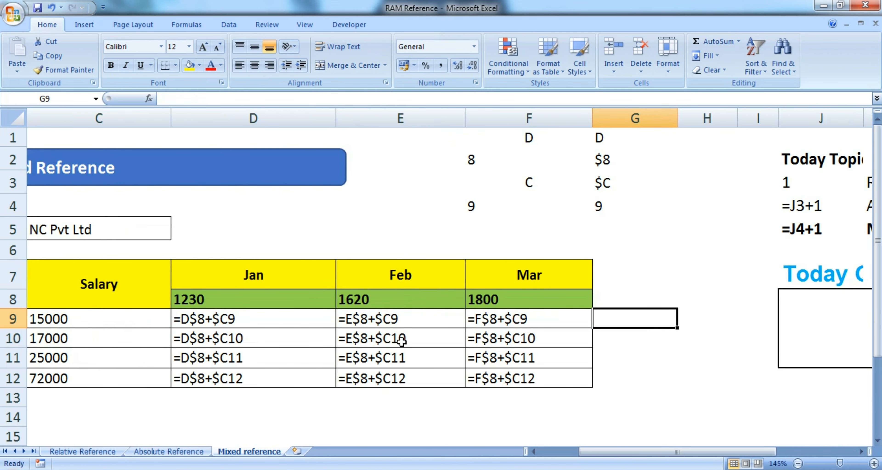
key(Left)
key(Left)
key(Left)
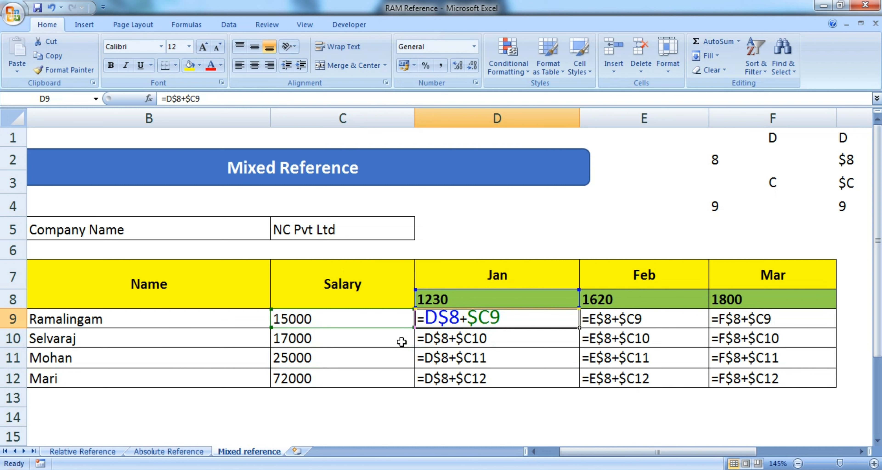
Examine how the incentive and salary references behave down the Jan formulas in D9:D12.
key(Down)
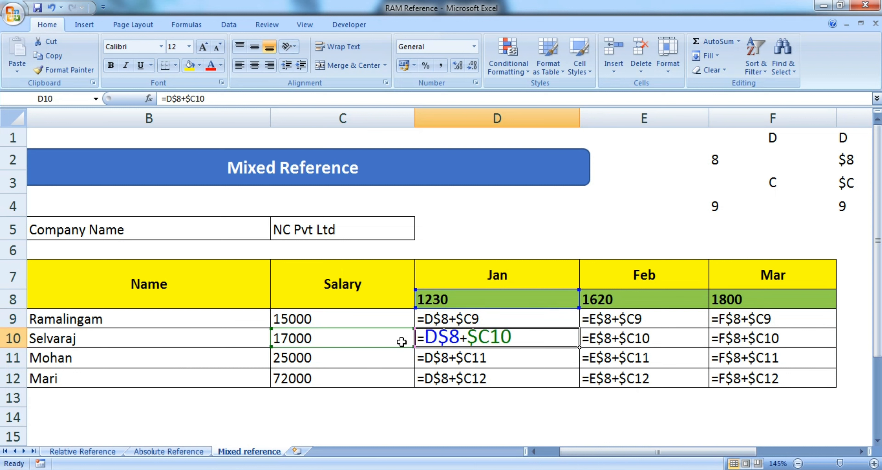
key(Up)
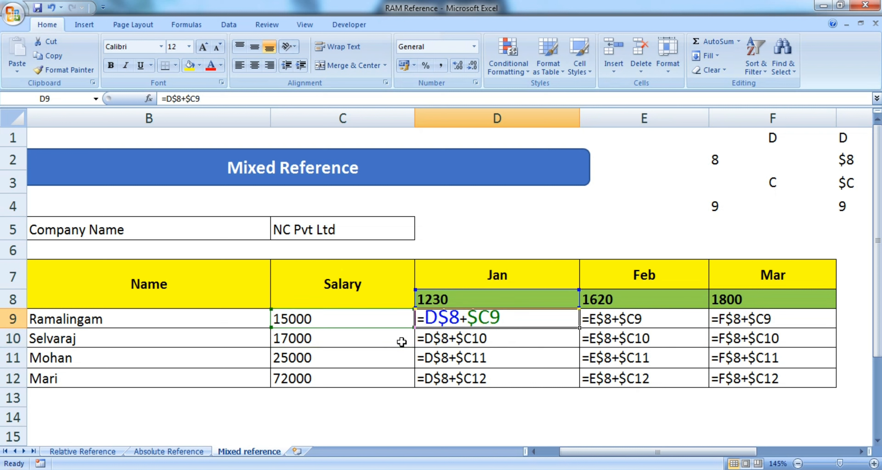
key(Down)
key(Down)
key(Down)
key(Up)
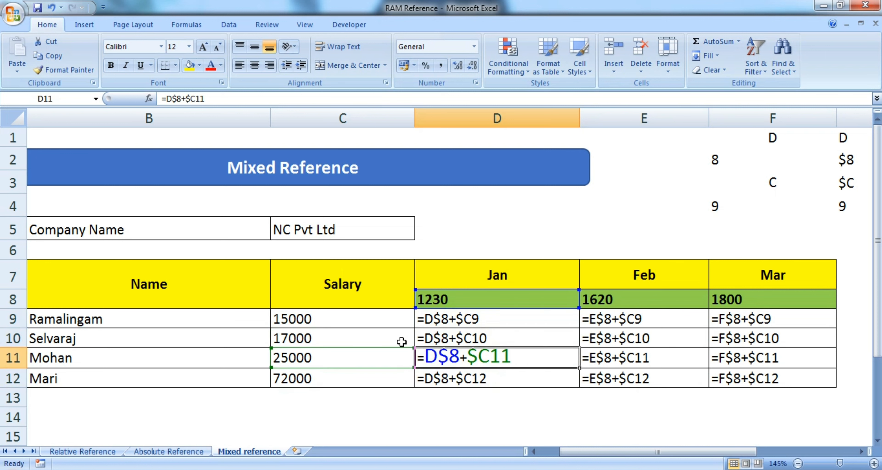
key(Up)
key(Up)
key(Down)
key(Down)
key(Down)
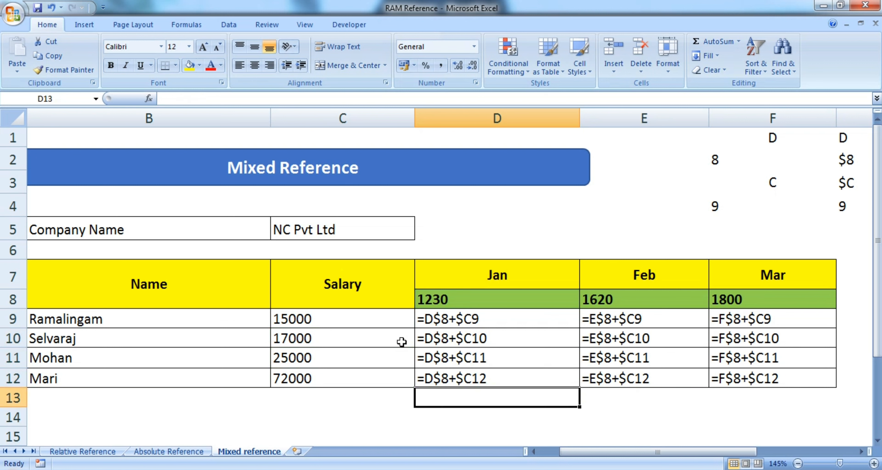
key(Up)
key(Up)
key(Up)
key(Up)
Examine the Feb and Mar formulas against the Jan ones, tracing their month incentive and Salary column references.
key(Right)
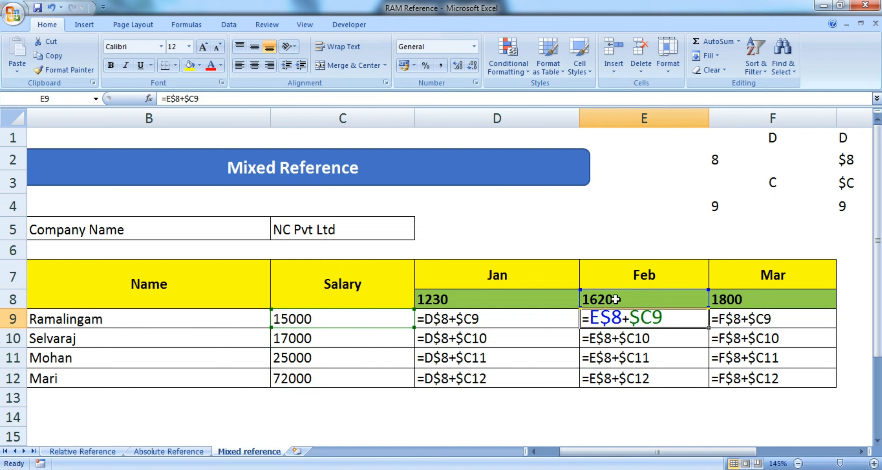
key(Right)
key(Left)
key(Left)
key(Down)
key(Right)
key(Down)
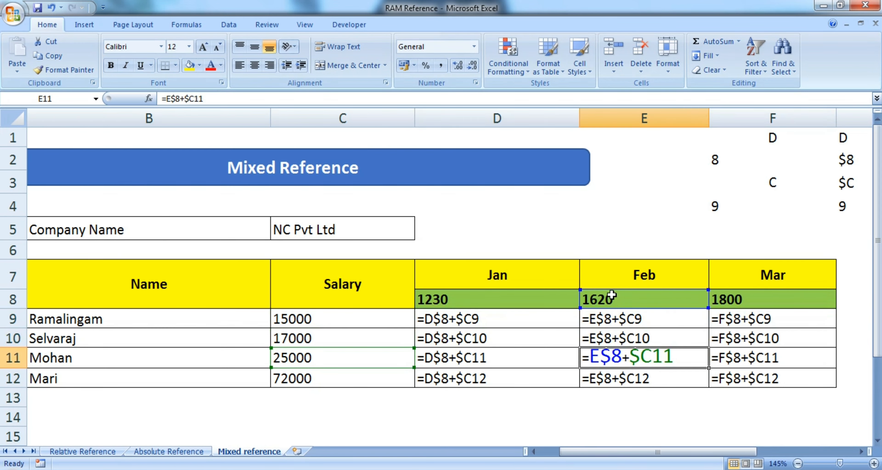
key(Right)
key(Down)
key(Left)
key(Left)
key(Left)
key(Up)
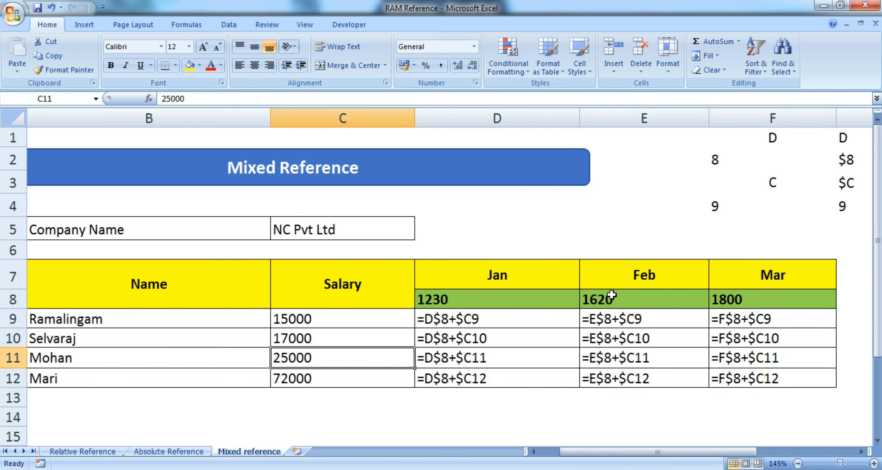
key(Right)
key(Up)
key(Up)
key(Right)
key(Right)
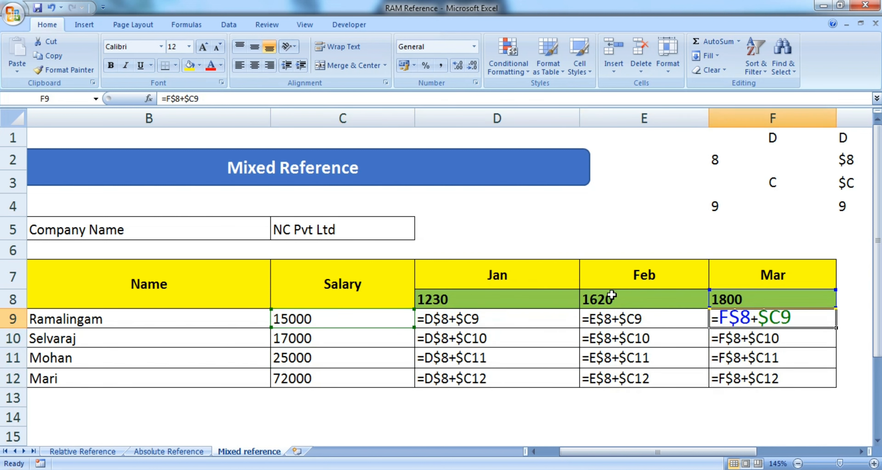
Show calculated results again and review the reference parts in G1:G4 against the filled range D9:F12.
key(ctrl+grave)
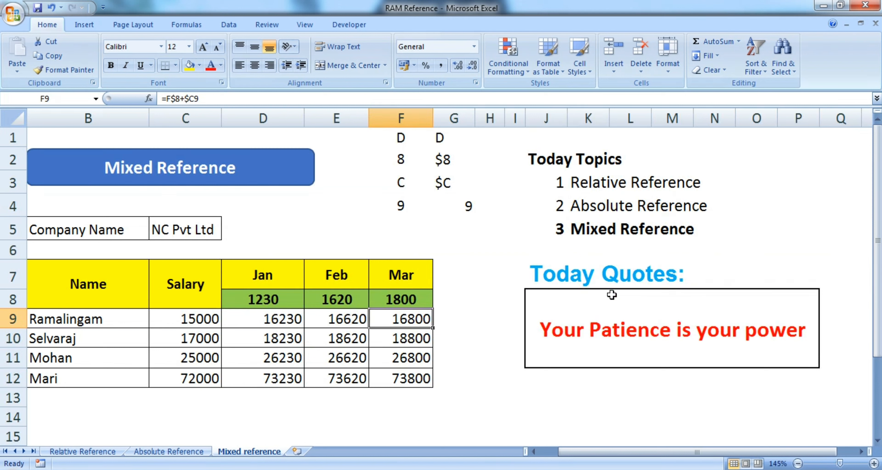
click(249, 319)
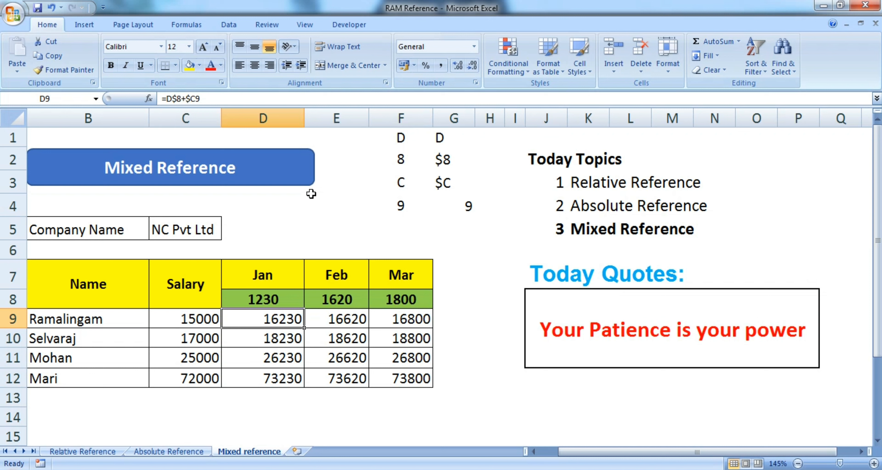
drag(450, 142, 447, 200)
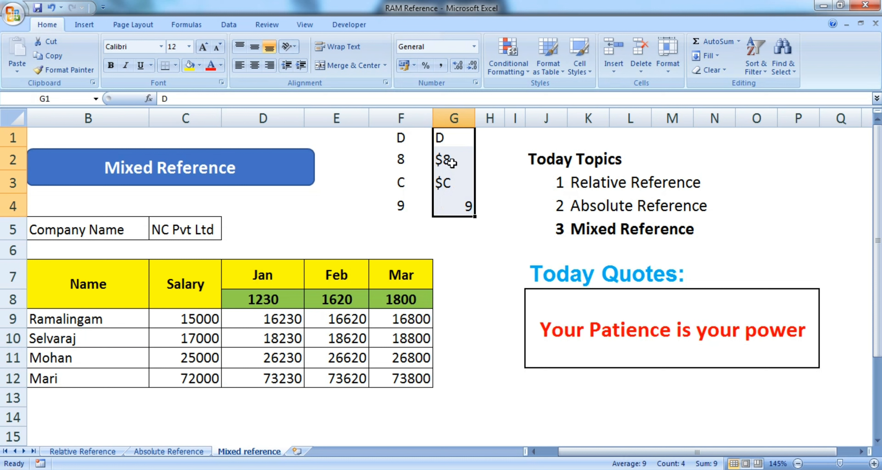
drag(293, 326, 408, 376)
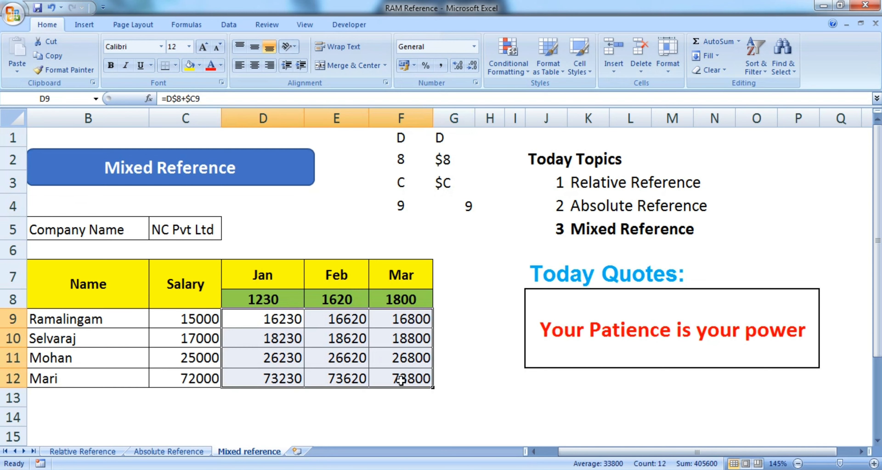